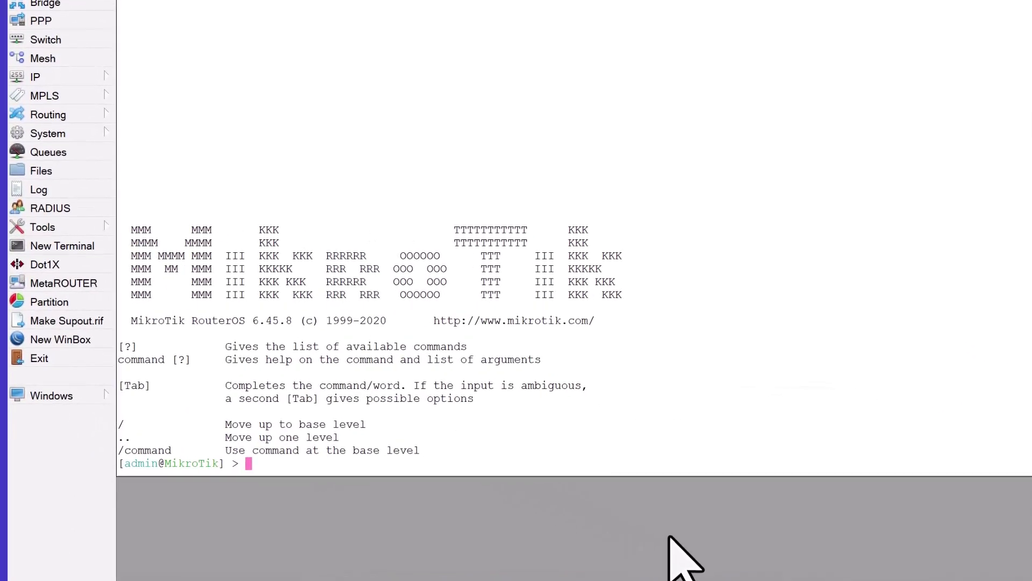
View the router's current name in the system identity settings and close them unchanged.
click(89, 136)
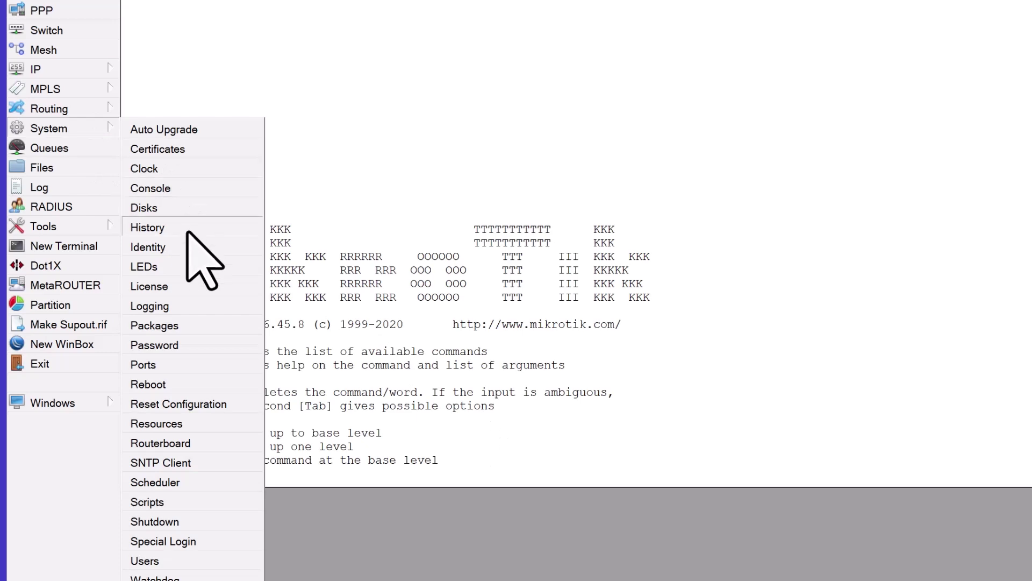
click(185, 248)
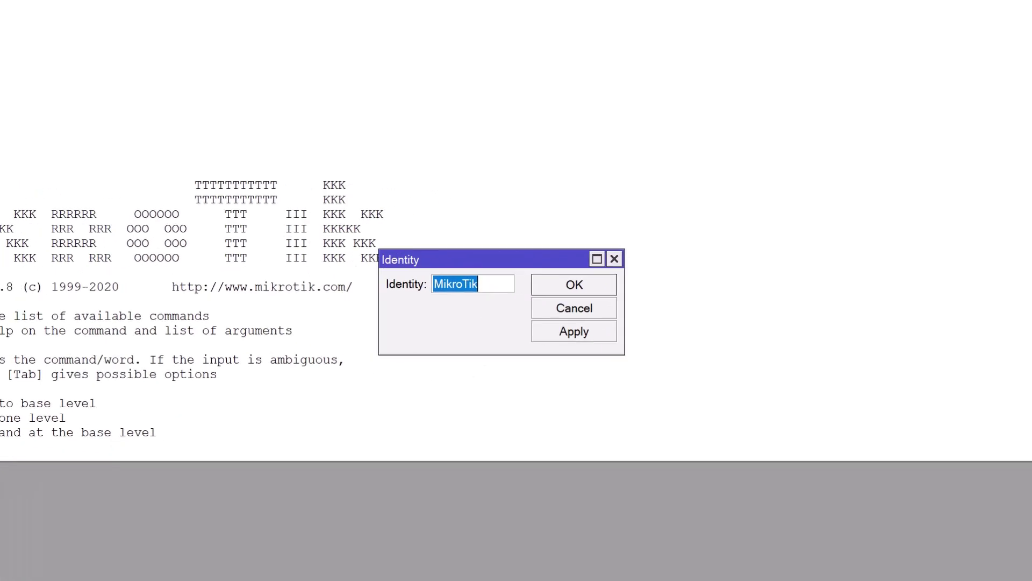
click(519, 285)
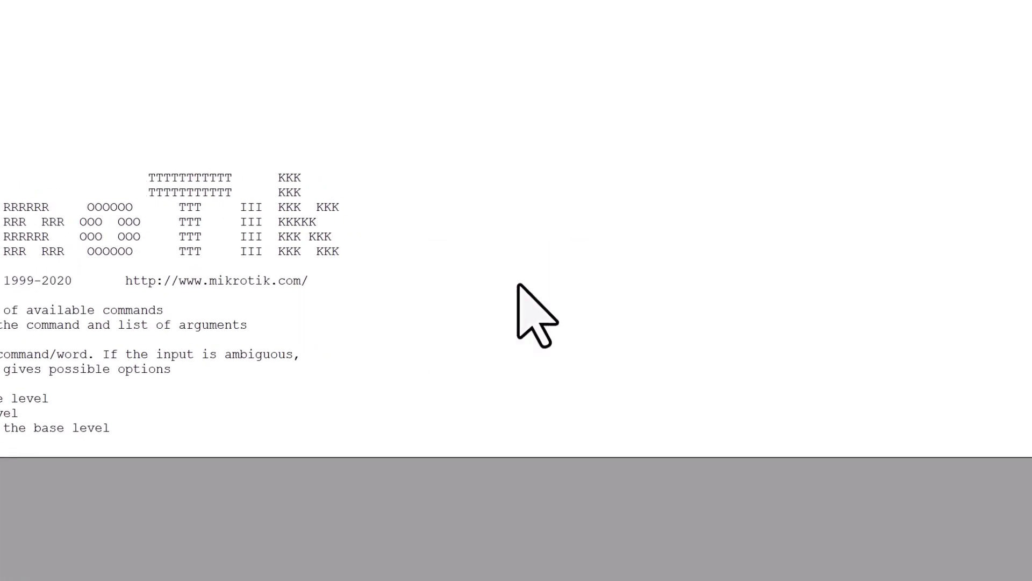
Set the router's system identity name to MyRouter with a terminal command.
text(/system identity se)
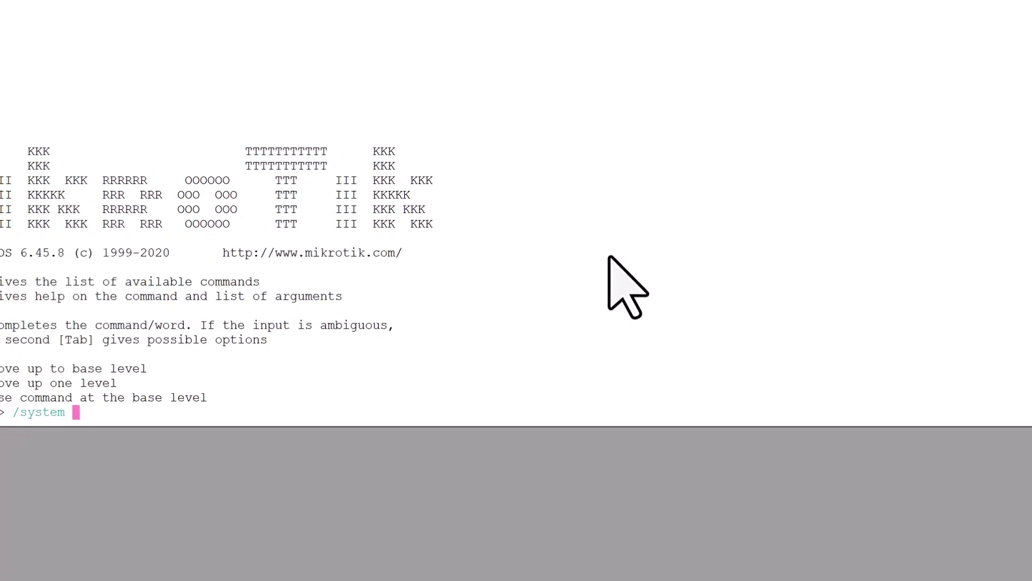
text(t )
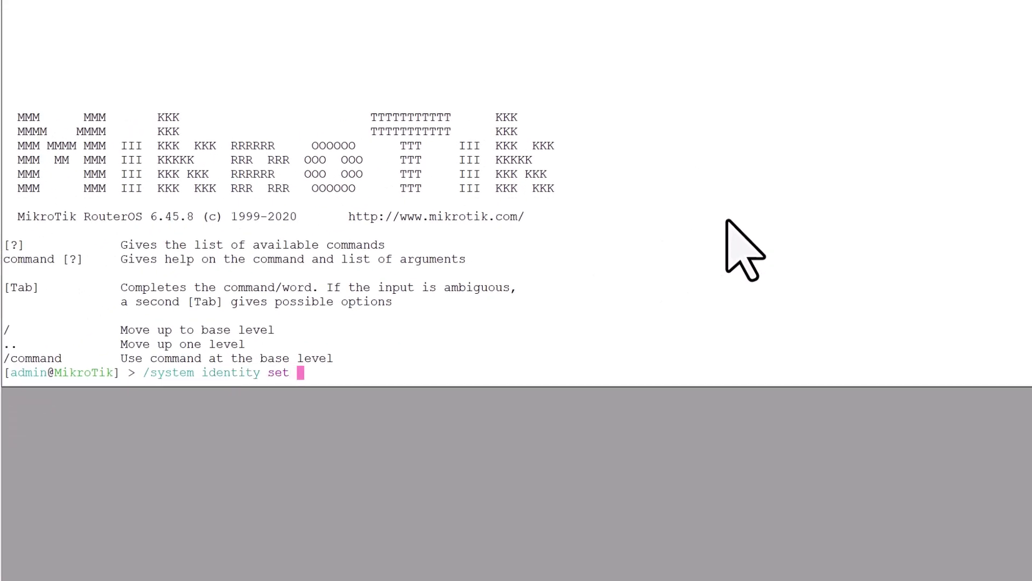
text(name=MyRouter)
key(Return)
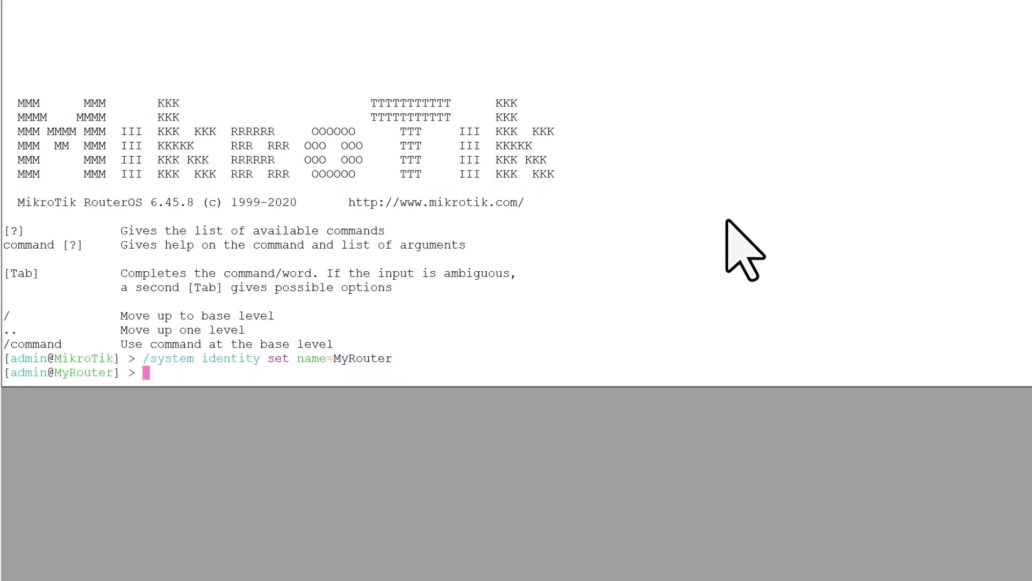
Print the system identity in the terminal to check the router's name.
text(/system ide)
key(Tab)
text(print)
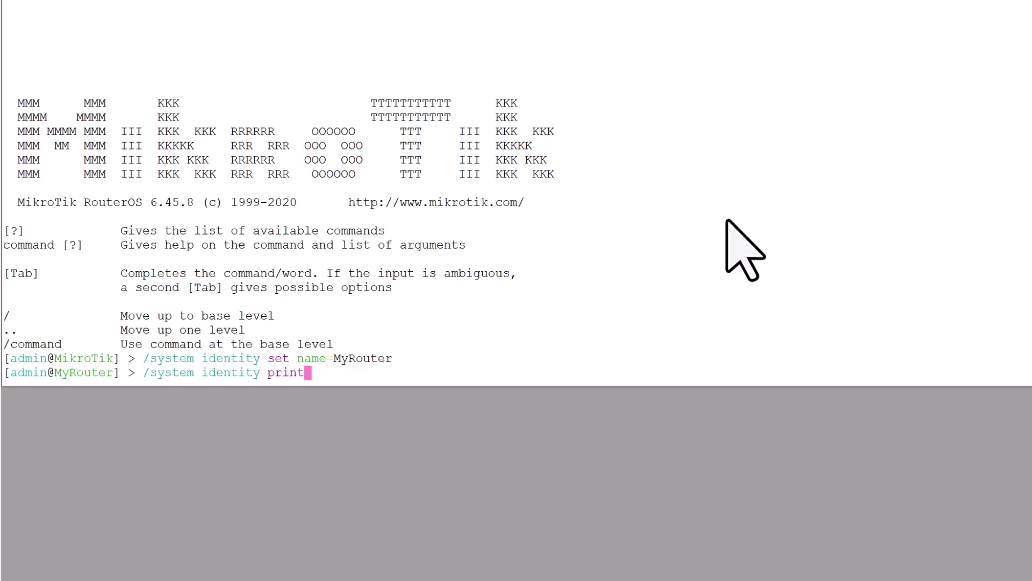
key(Return)
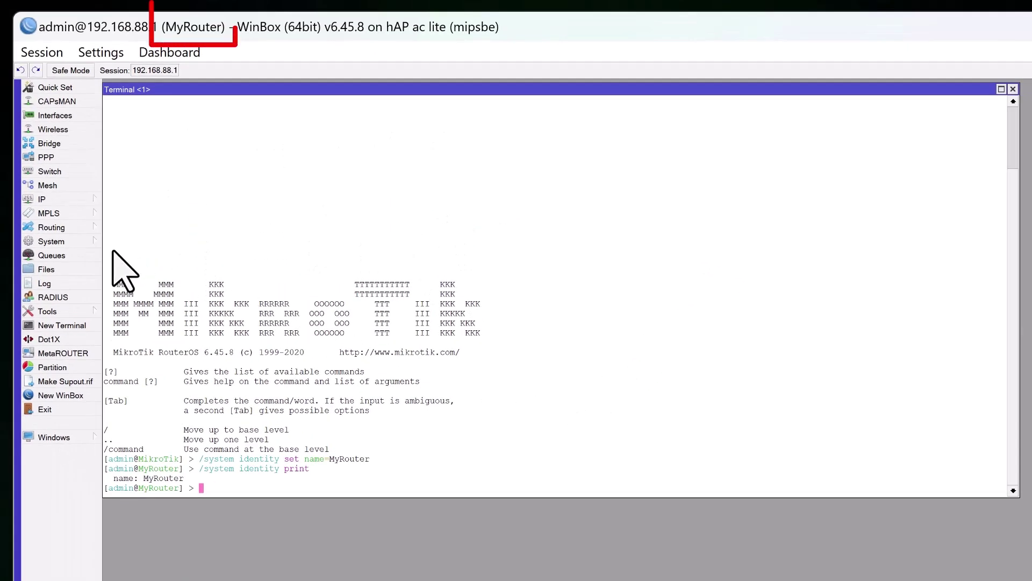
Check the router's name in the Identity dialog and close it.
click(68, 243)
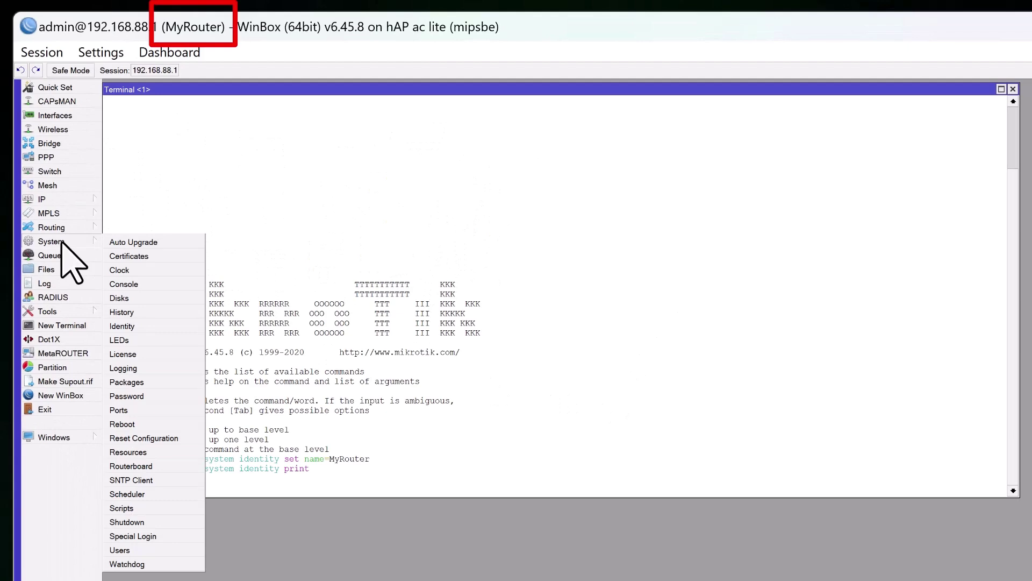
click(162, 327)
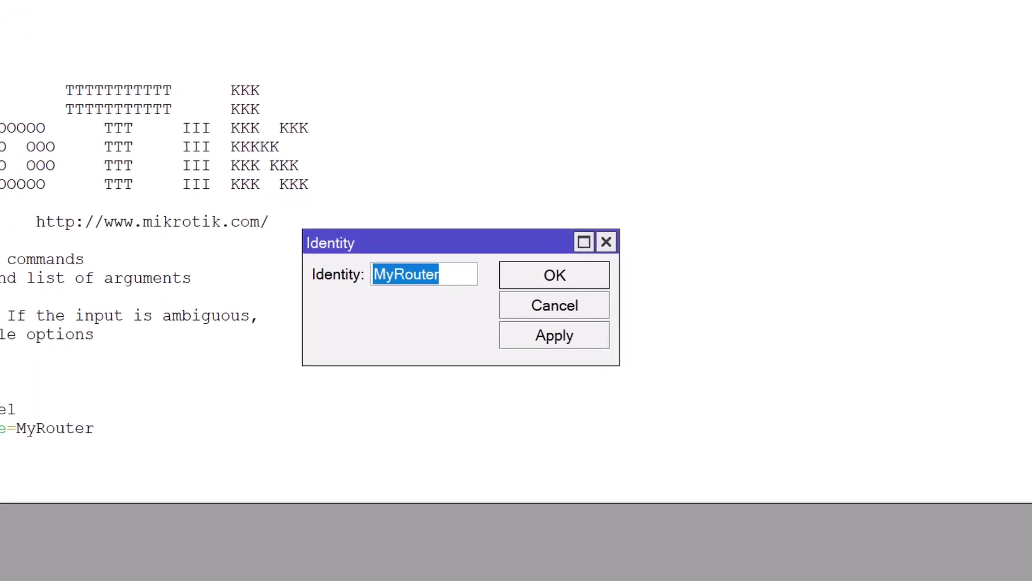
click(575, 279)
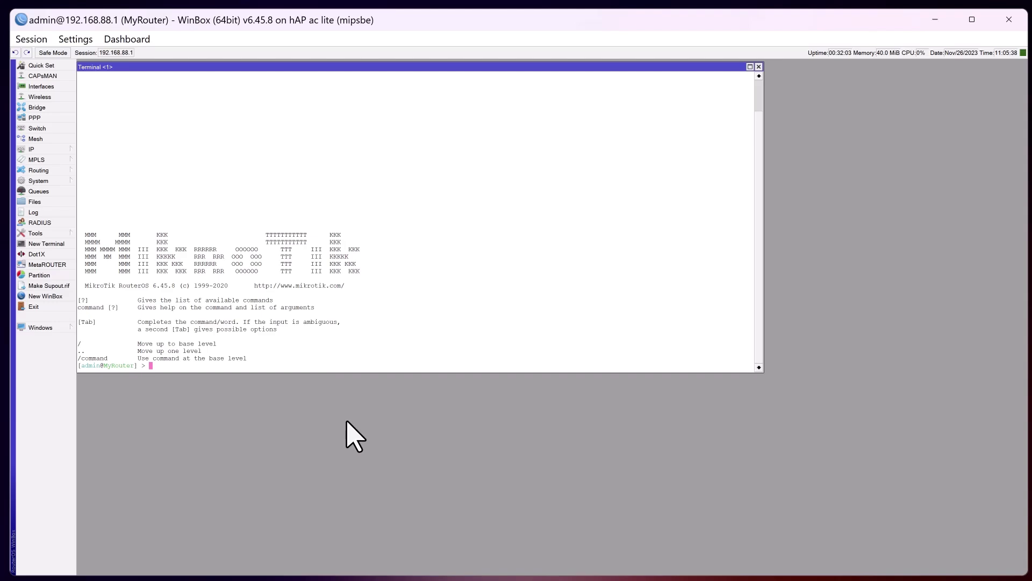
Enable the SNTP client with 0.pool.ntp.org as the primary NTP server, and apply the settings.
click(59, 181)
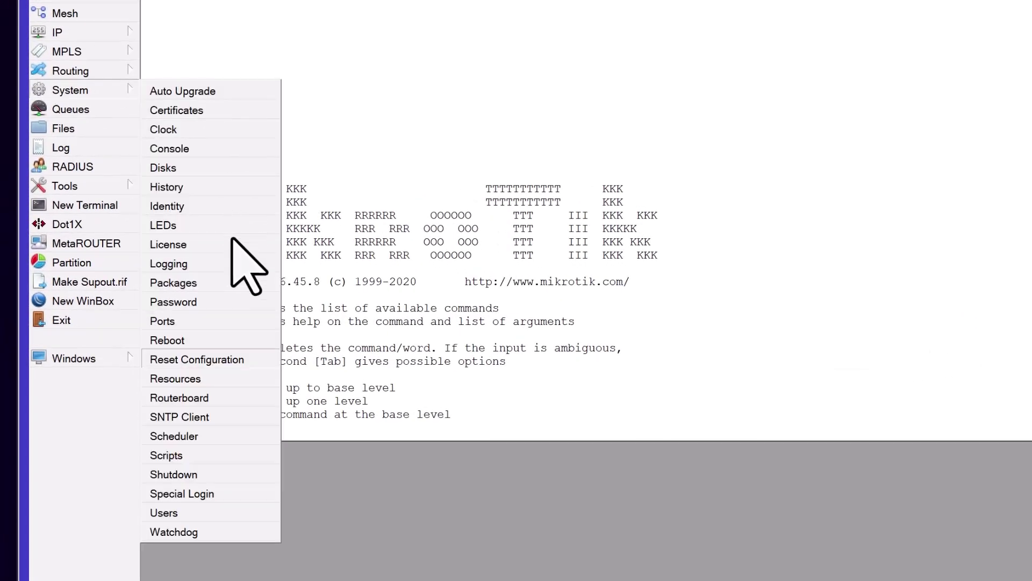
click(239, 417)
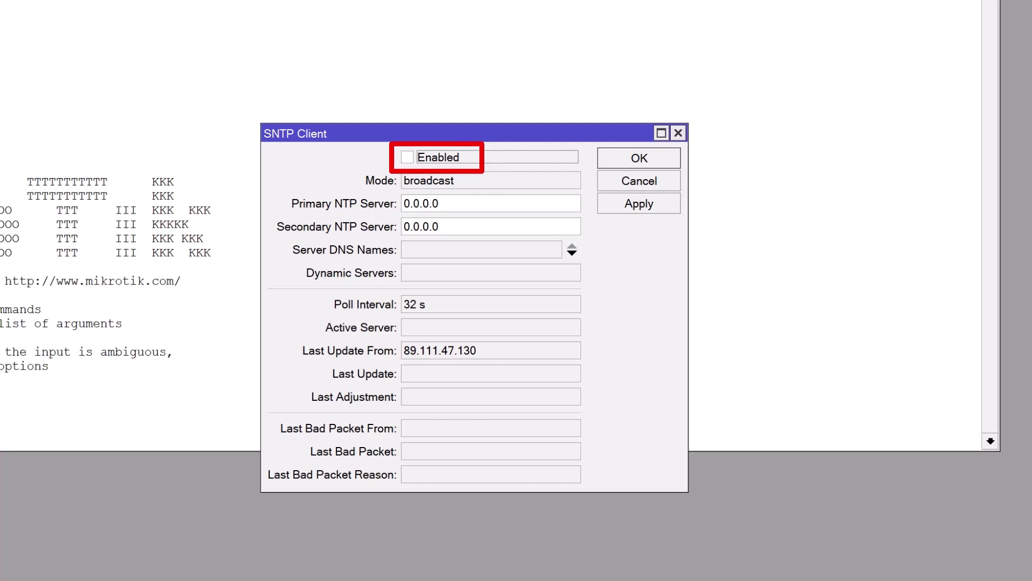
click(408, 158)
double_click(468, 208)
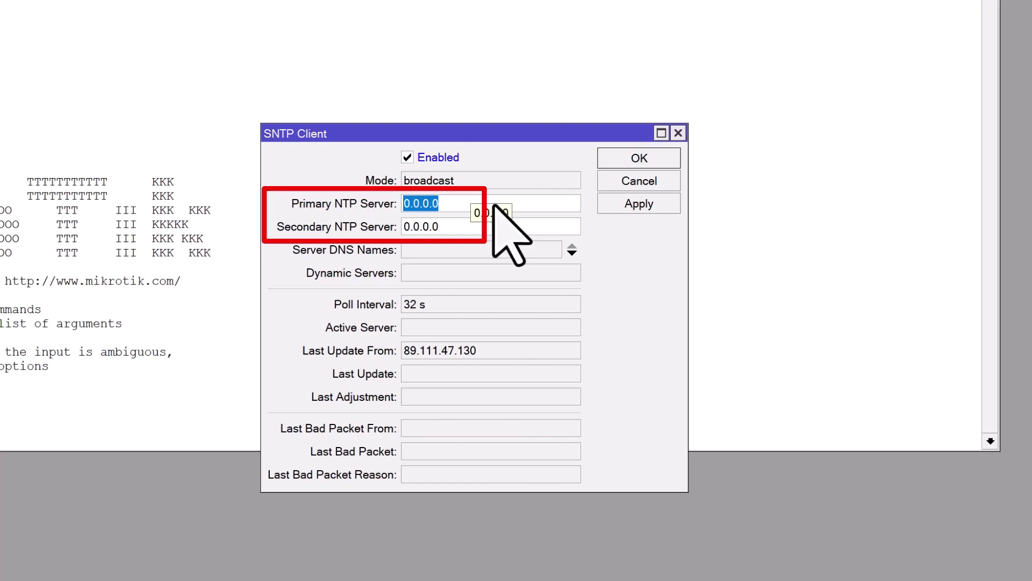
text(0.pool.ntp)
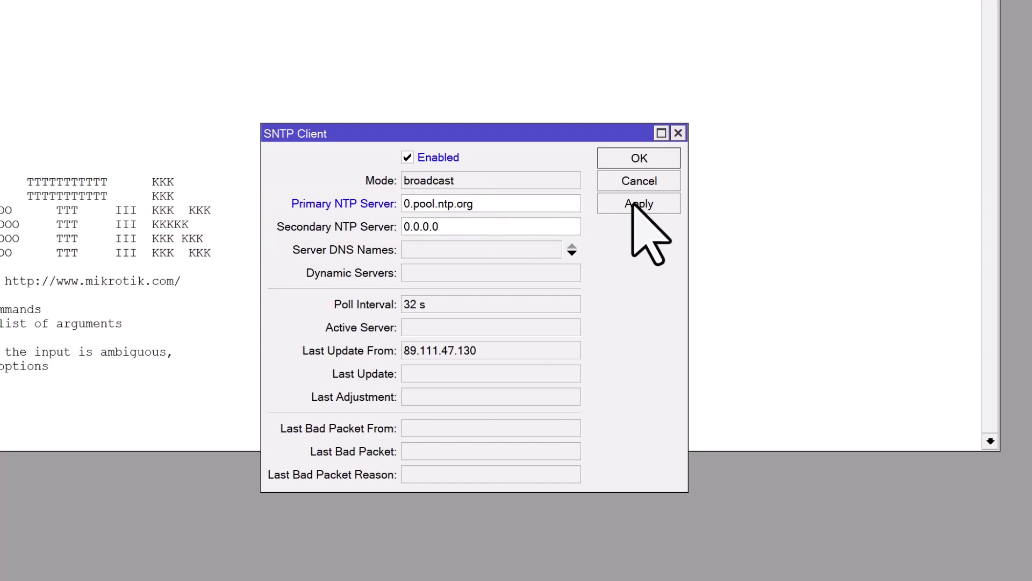
click(633, 206)
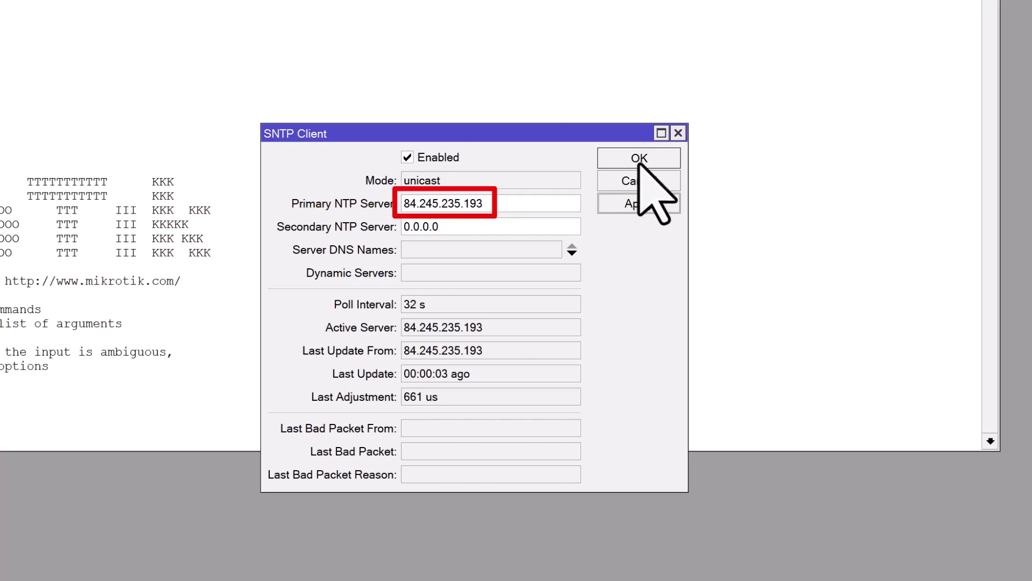
click(639, 162)
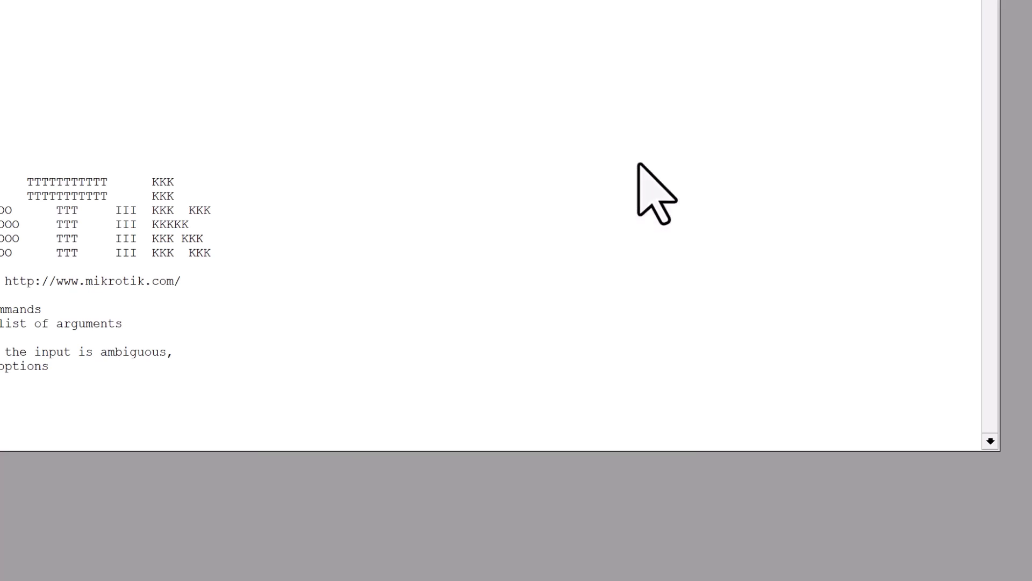
Set the NTP client's secondary server to 89.111.47.130 with a terminal command.
text(/system nt)
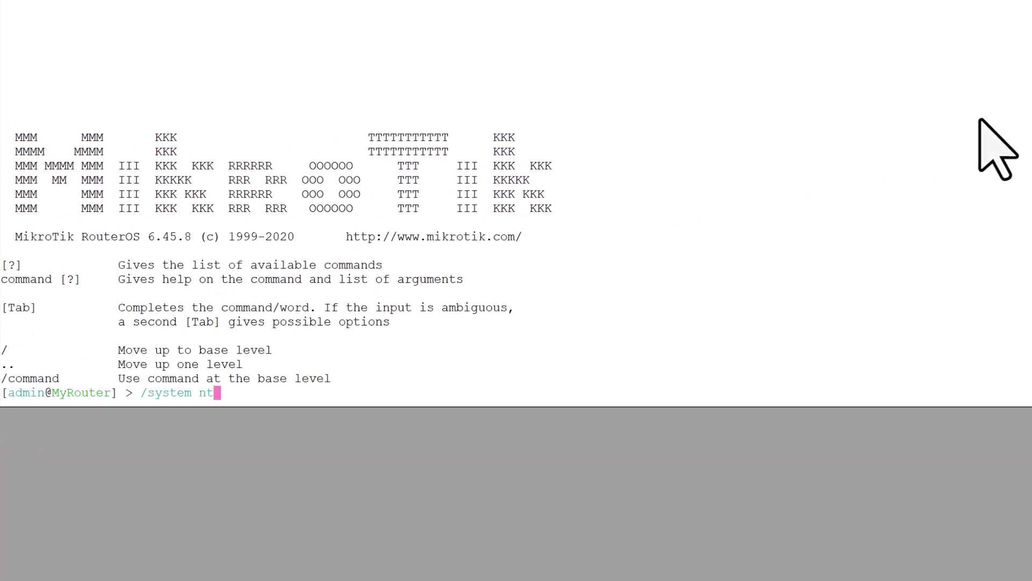
text(p client )
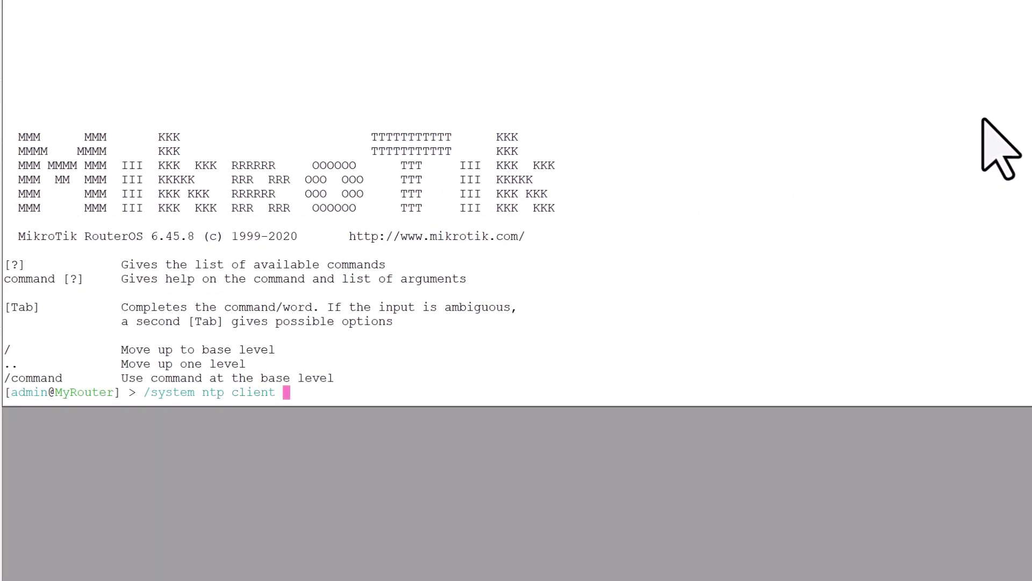
text(set secondary-ntp=)
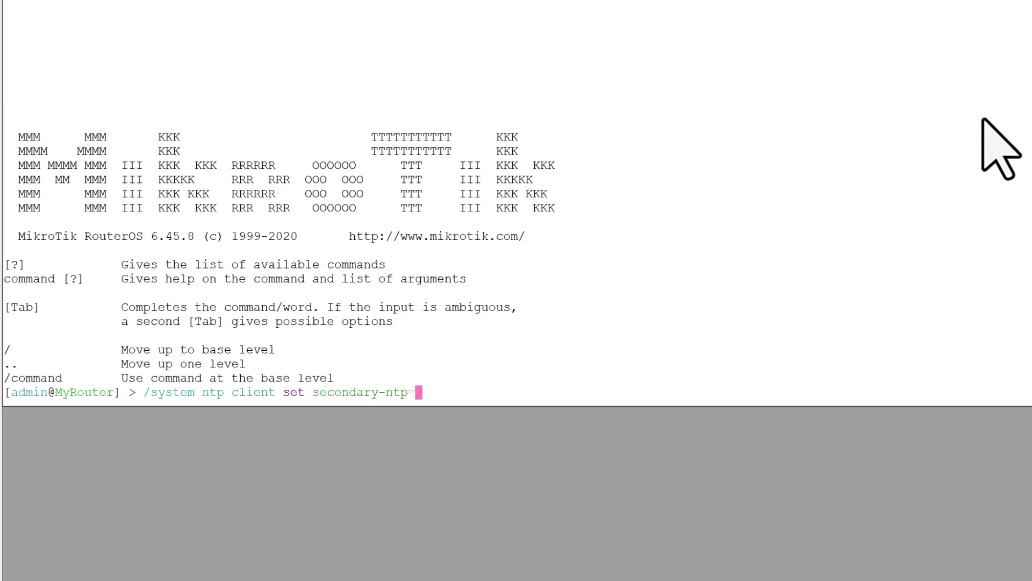
text(89.111.47.130)
key(Return)
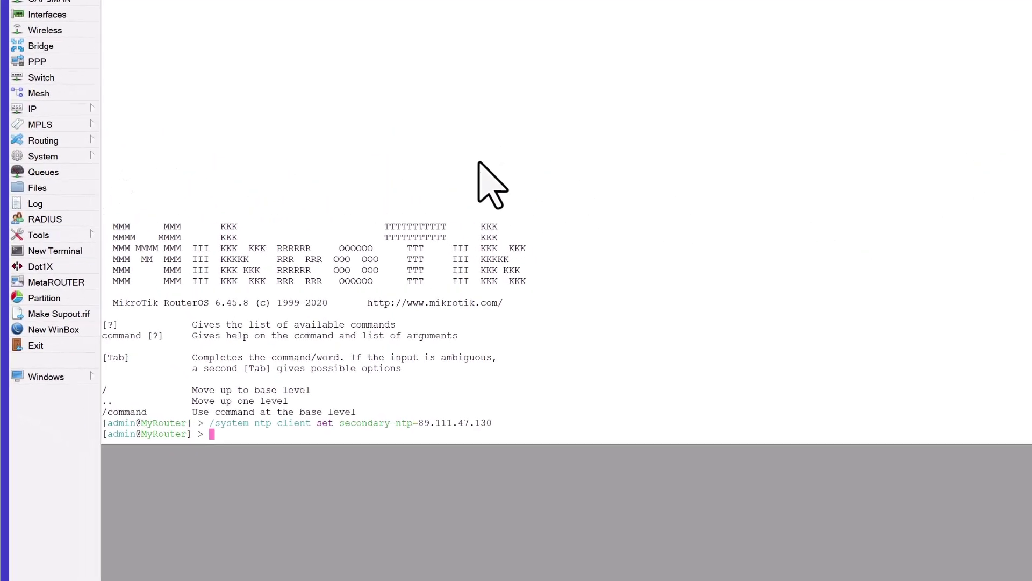
Review both NTP servers and the synchronisation status in the SNTP Client dialog, then close it.
click(69, 156)
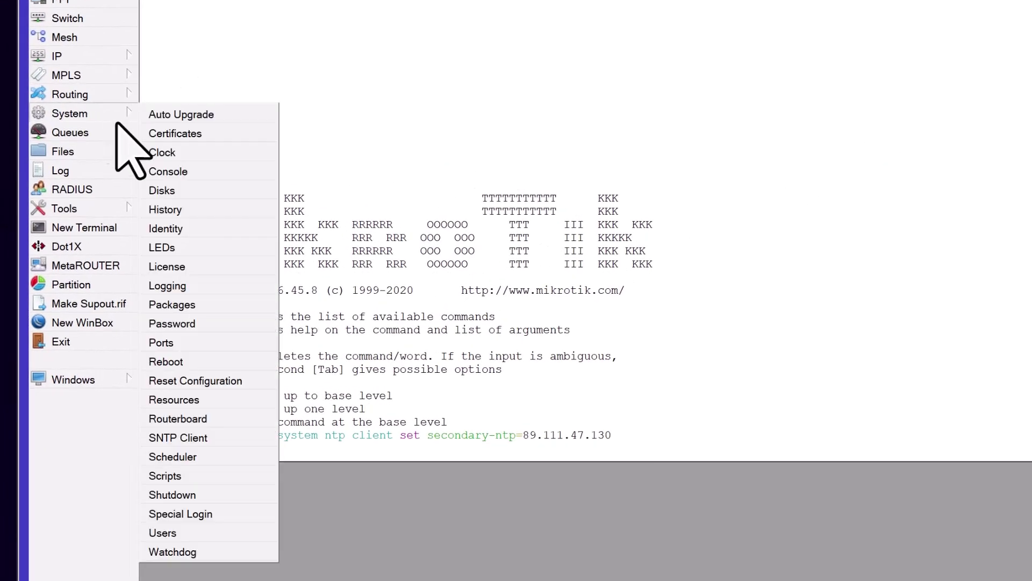
click(231, 437)
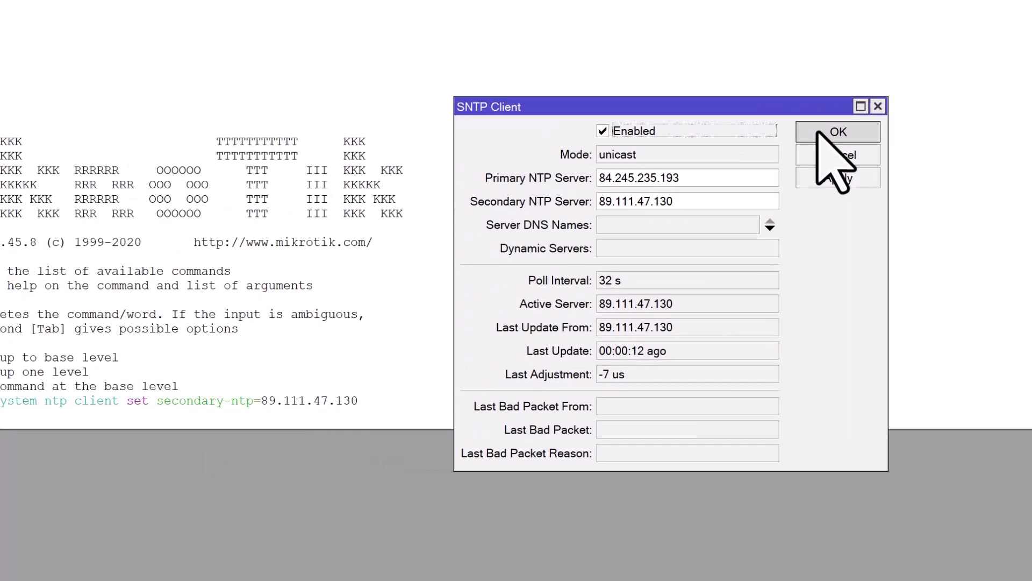
click(642, 169)
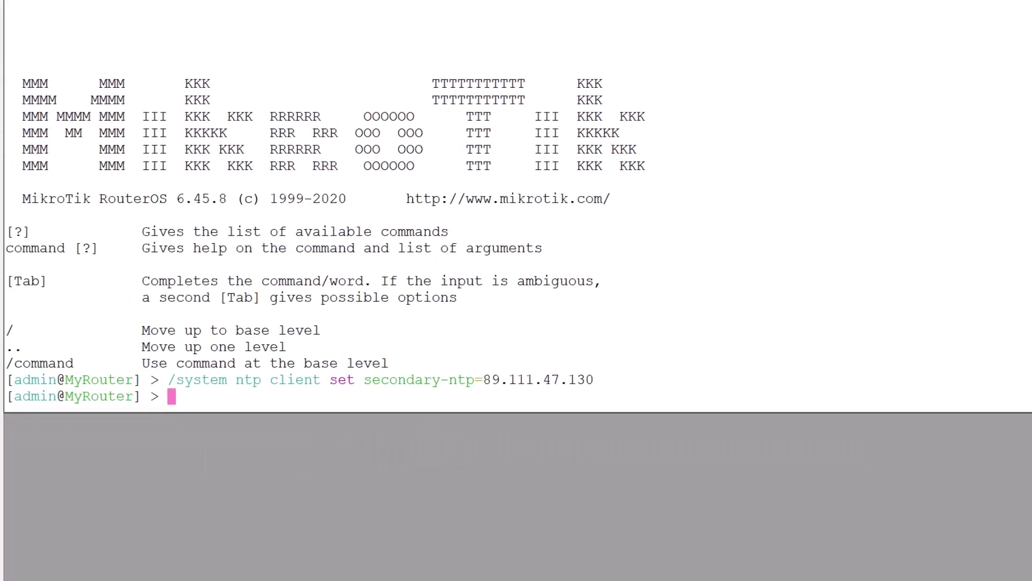
Print the NTP client configuration in the terminal.
text(/system )
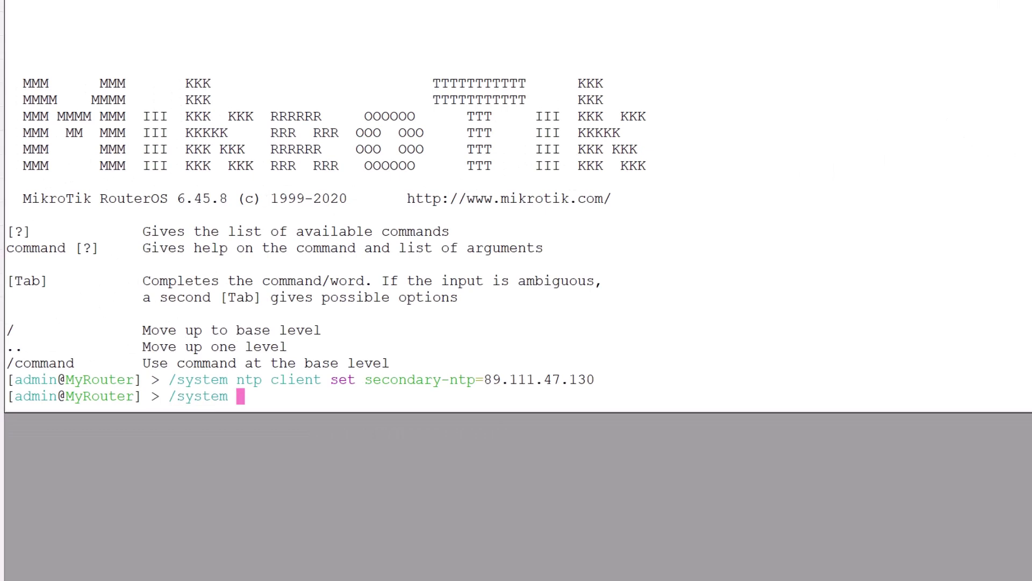
text(ntp client prin)
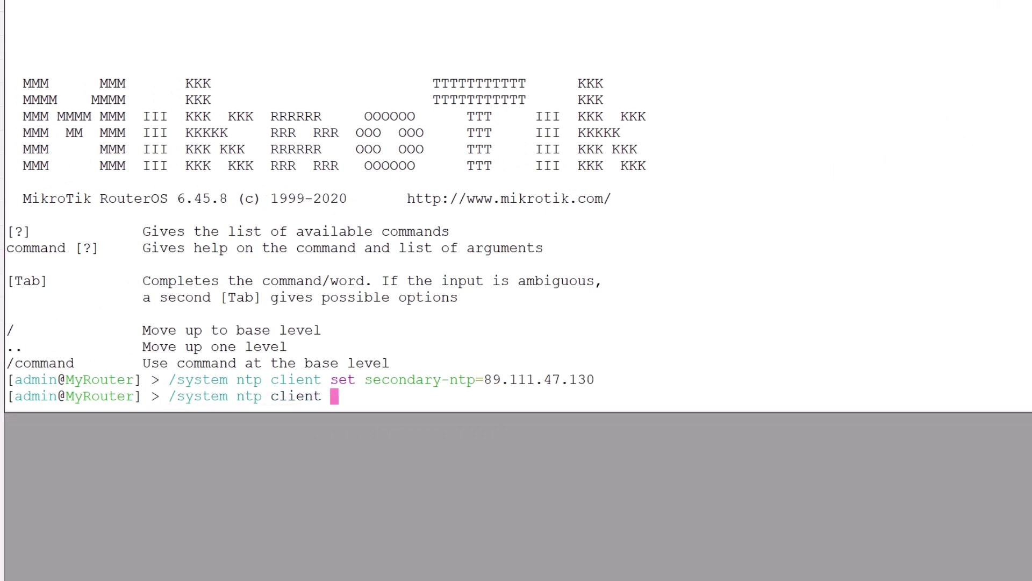
text(t)
key(Return)
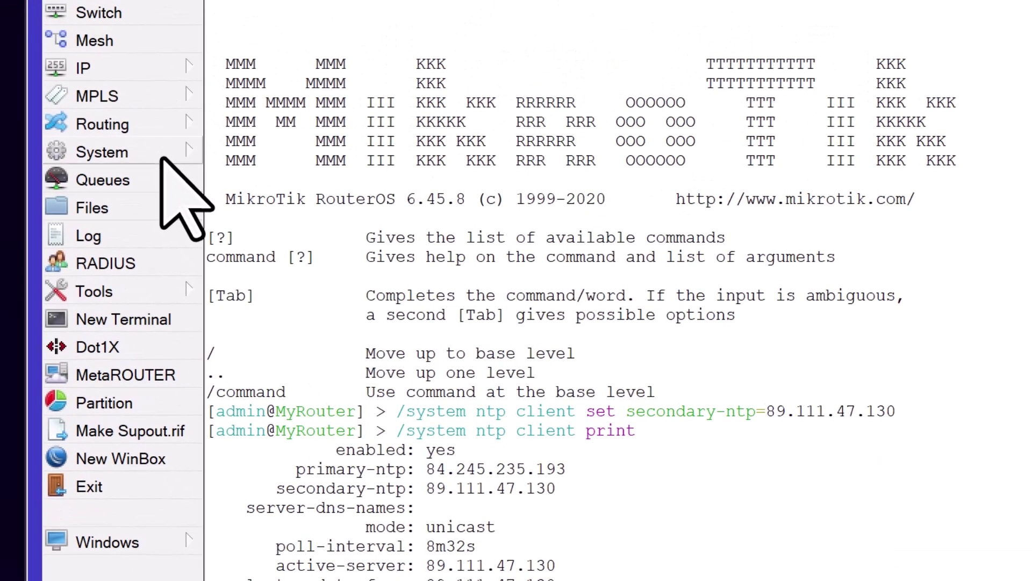
View the time, date and time zone in the system clock settings, then close them.
click(161, 156)
click(280, 207)
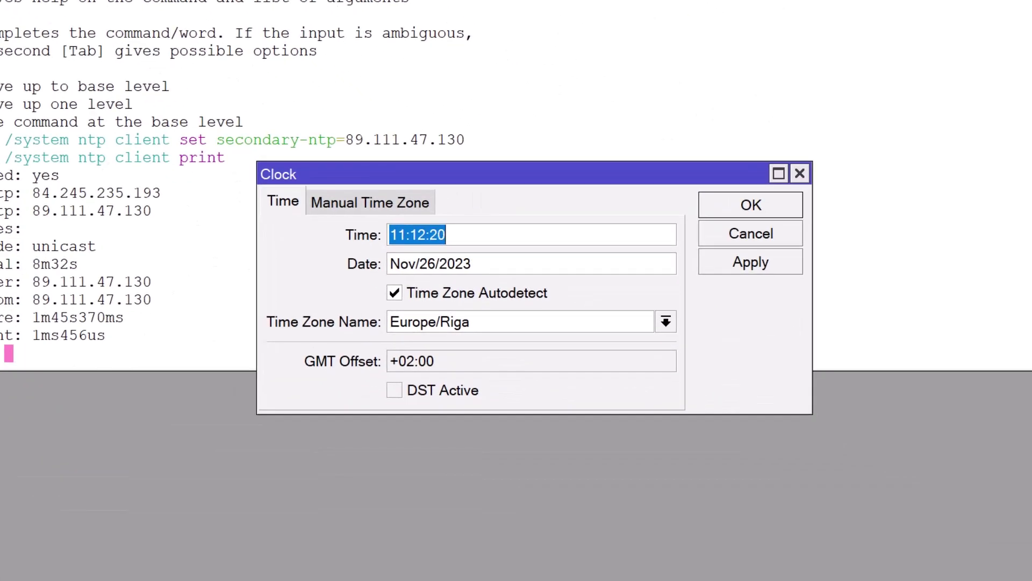
click(784, 206)
Set the system clock's time zone name to America/New_York with a terminal command.
text(/system cl)
key(Tab)
text(s)
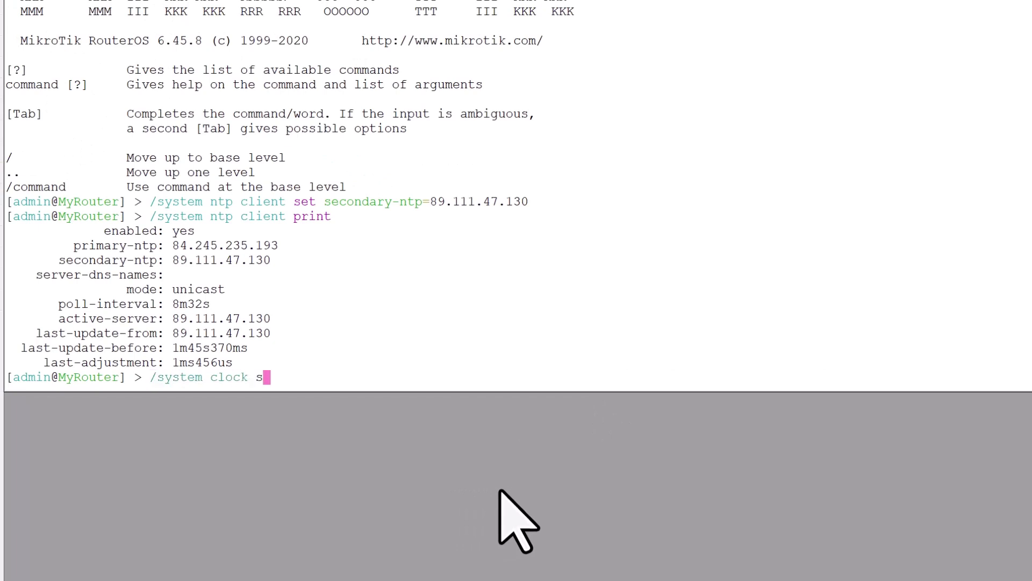
text(et time-zo)
key(Tab)
text(na)
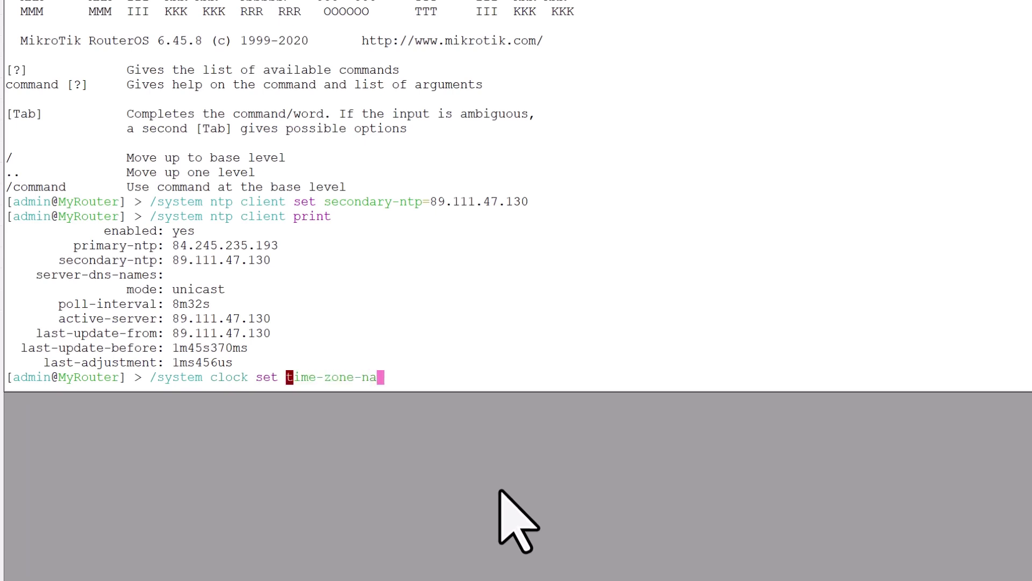
key(Tab)
text(America/New_York)
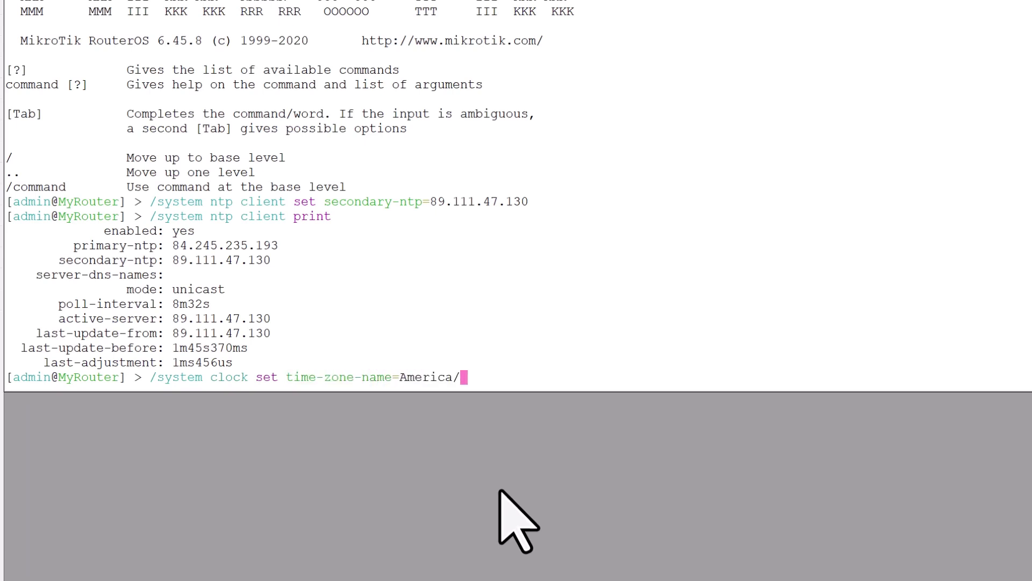
key(Return)
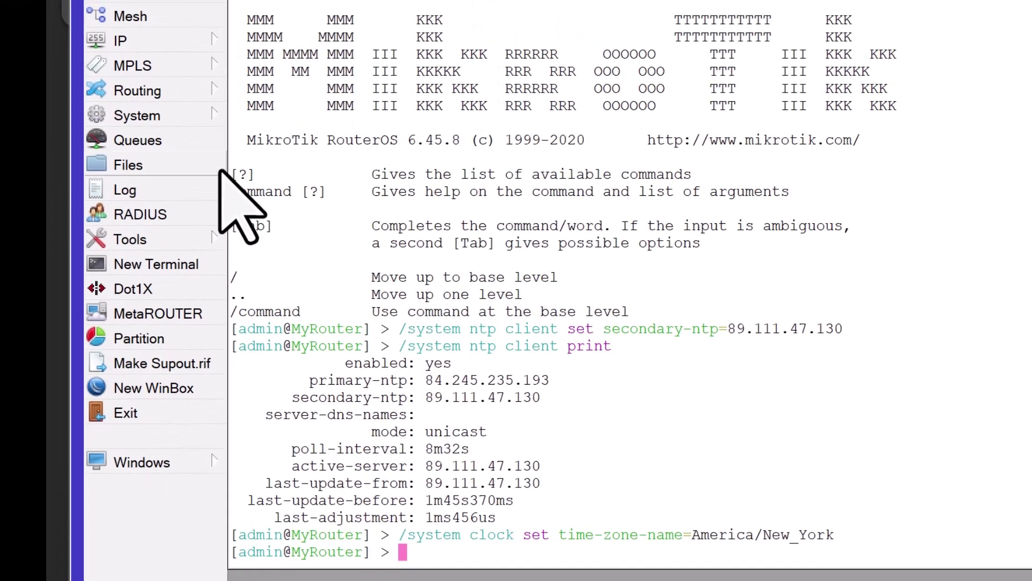
click(88, 85)
click(293, 166)
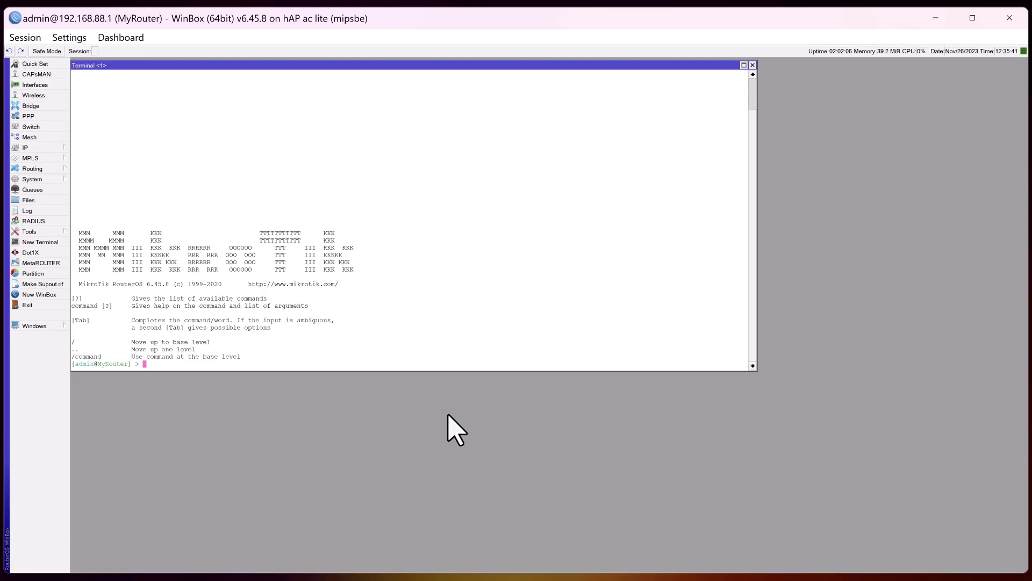
Add a router user with full group rights, entering the new user's name and the password with its confirmation, and apply it.
click(38, 180)
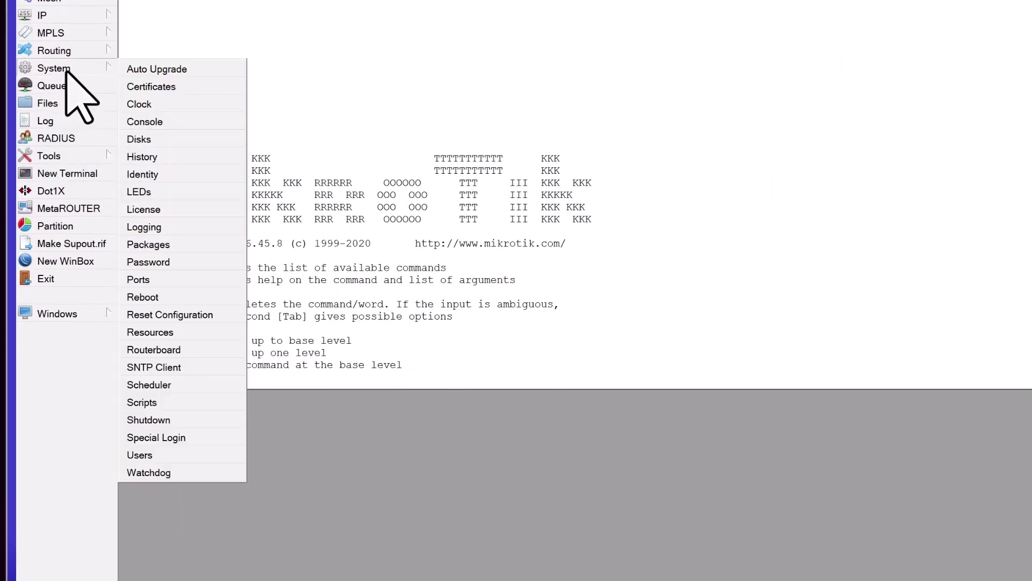
click(206, 455)
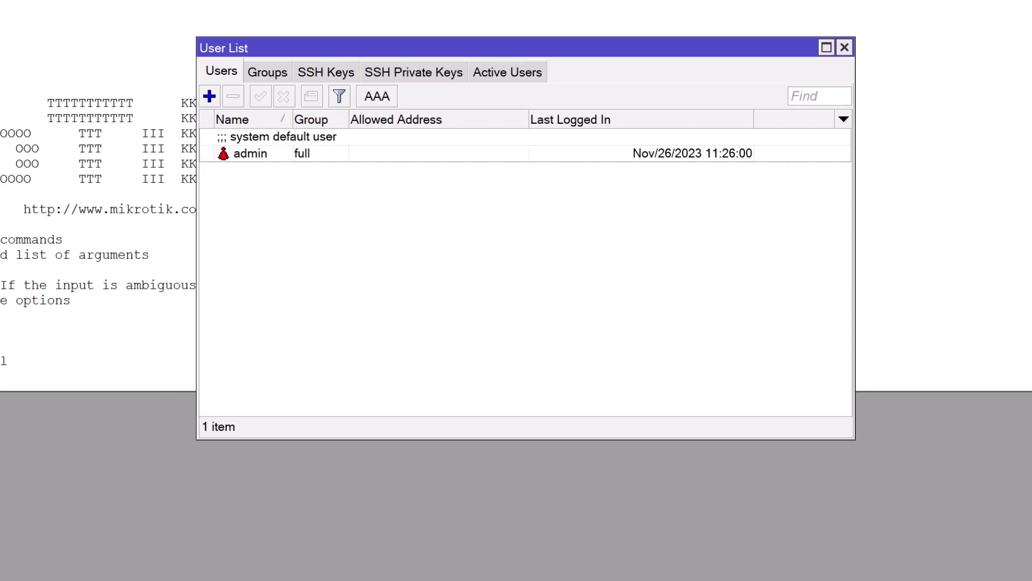
click(209, 96)
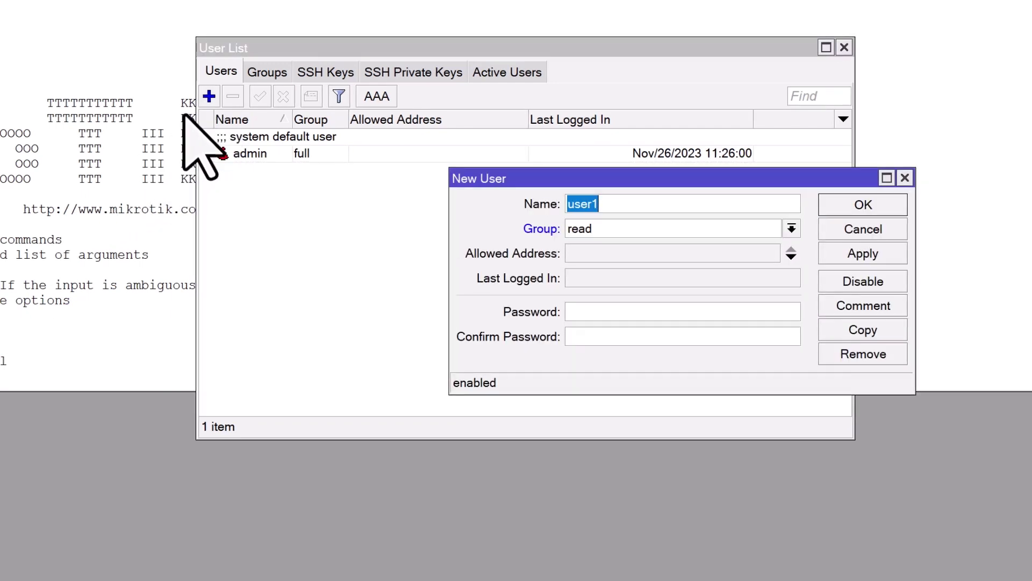
text(Alice)
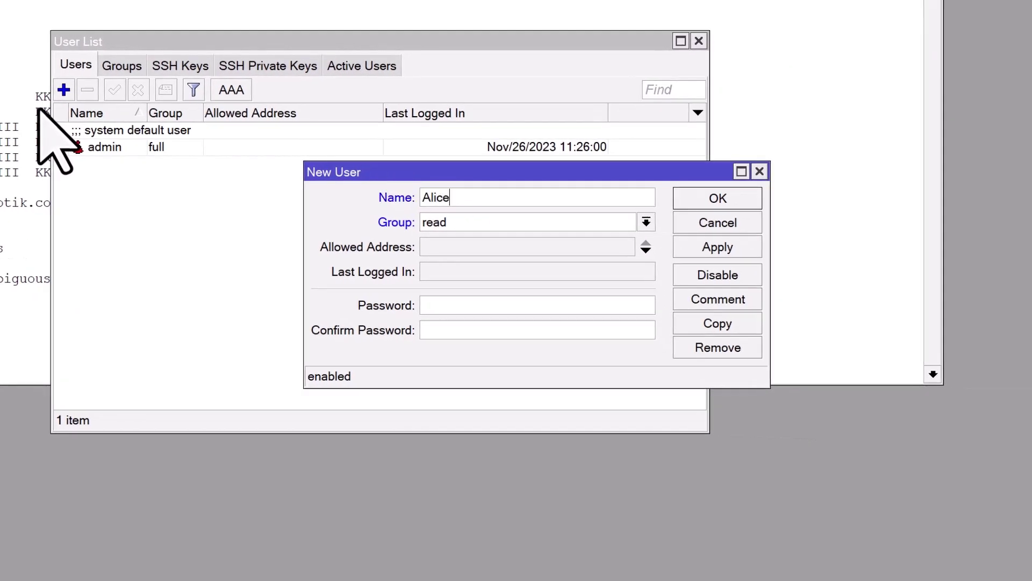
click(596, 221)
click(573, 245)
click(518, 305)
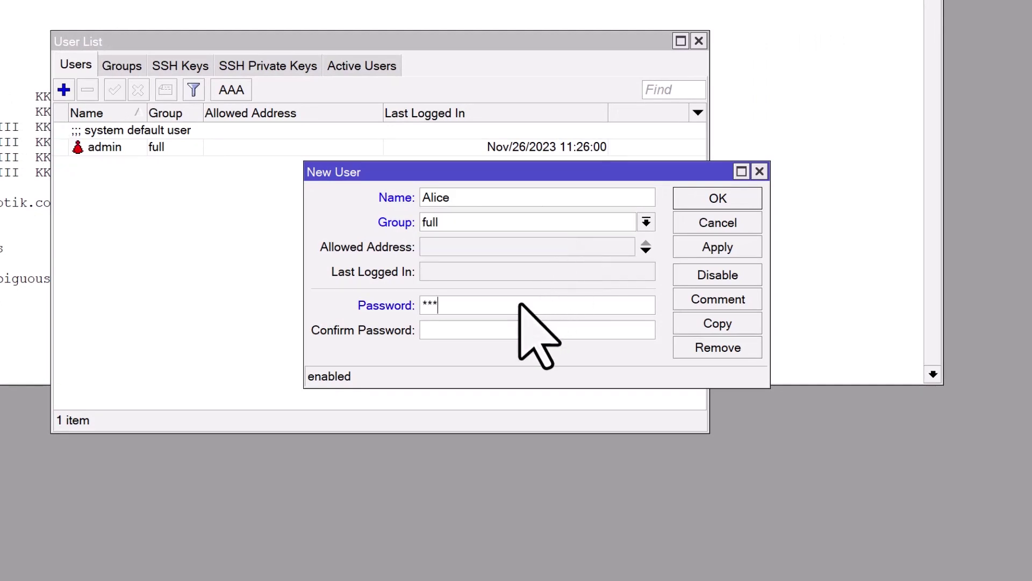
text(**)
click(505, 329)
text(****)
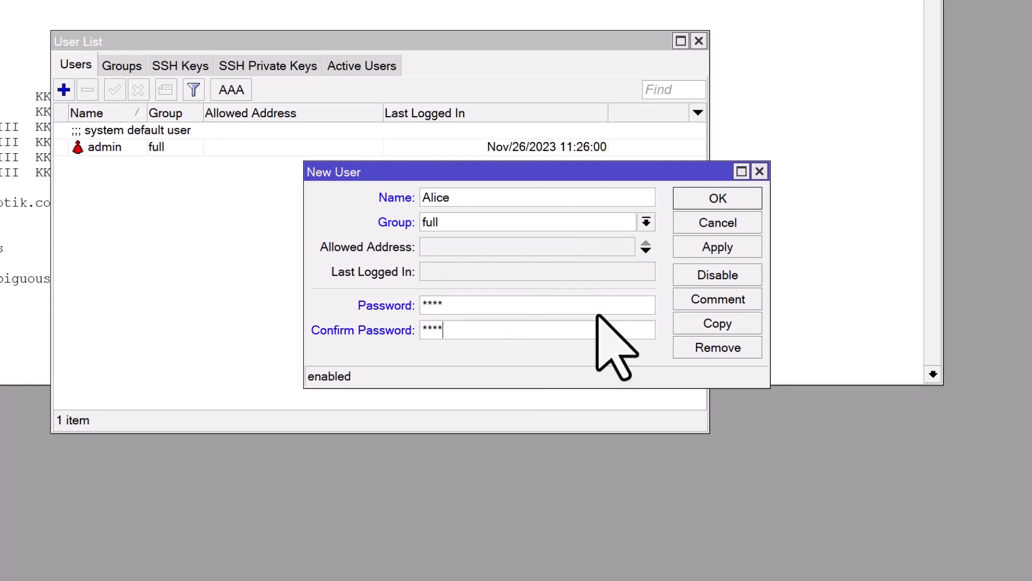
click(716, 249)
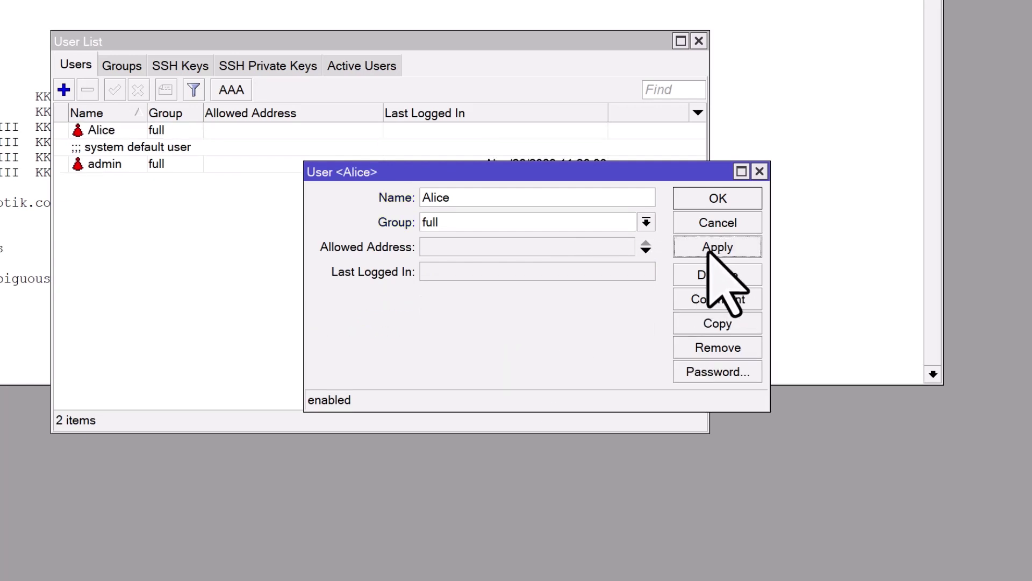
Restrict the new user's allowed address to 192.168.88.254 and close the user's settings.
click(646, 246)
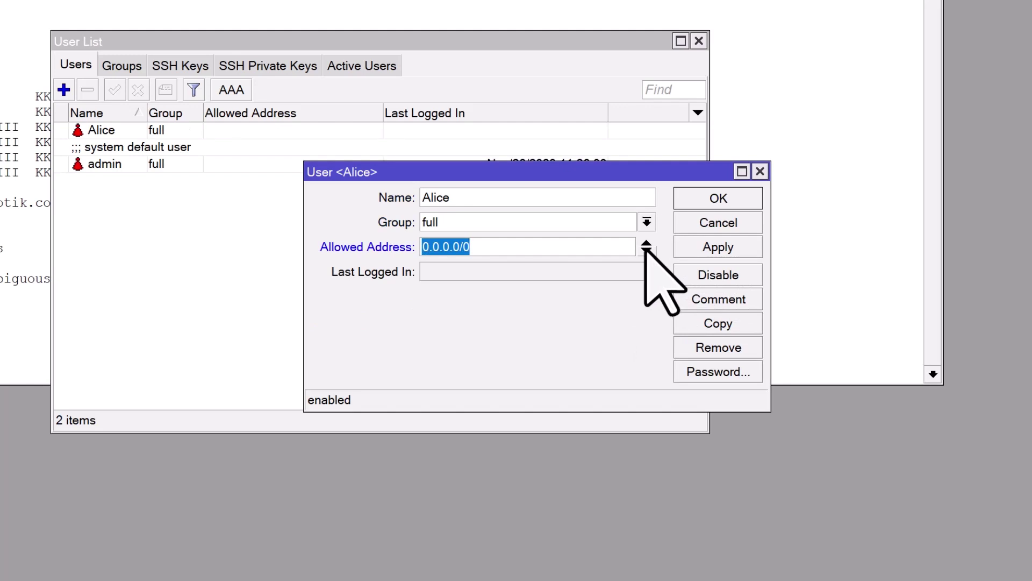
text(192.168.88.254)
click(734, 247)
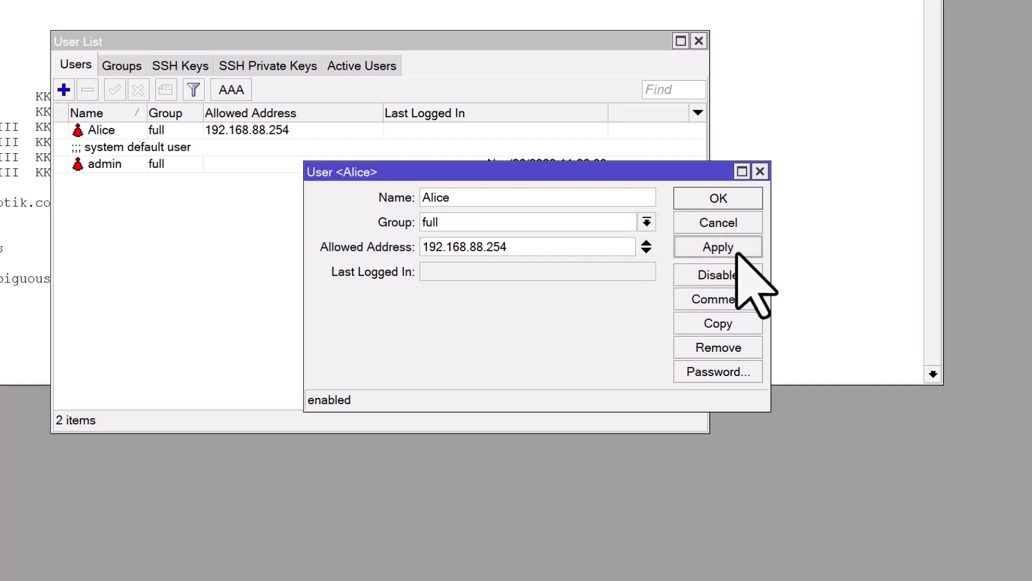
click(730, 198)
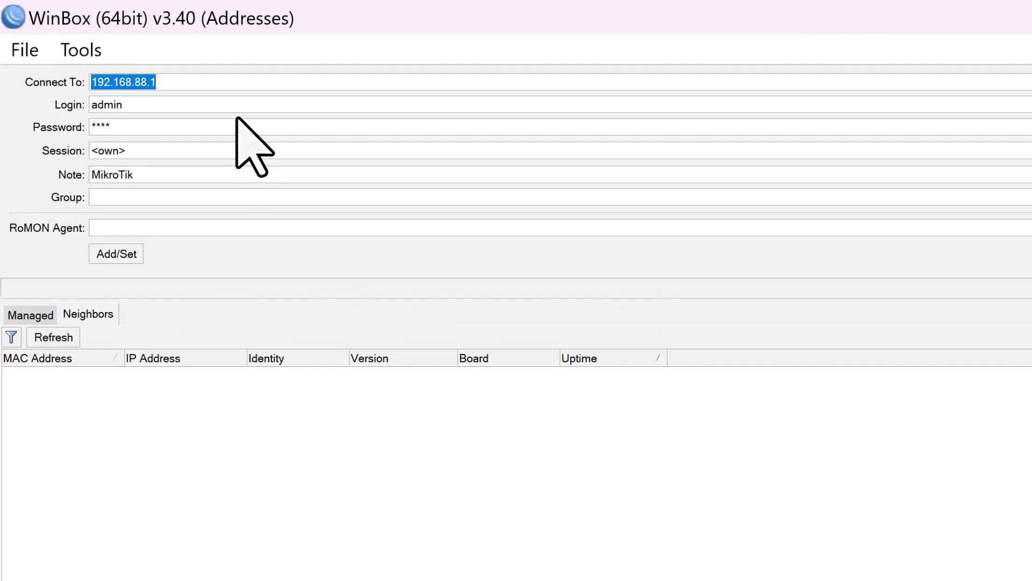
Connect to the router at 192.168.88.1 with the newly created user's login name and password.
key(Tab)
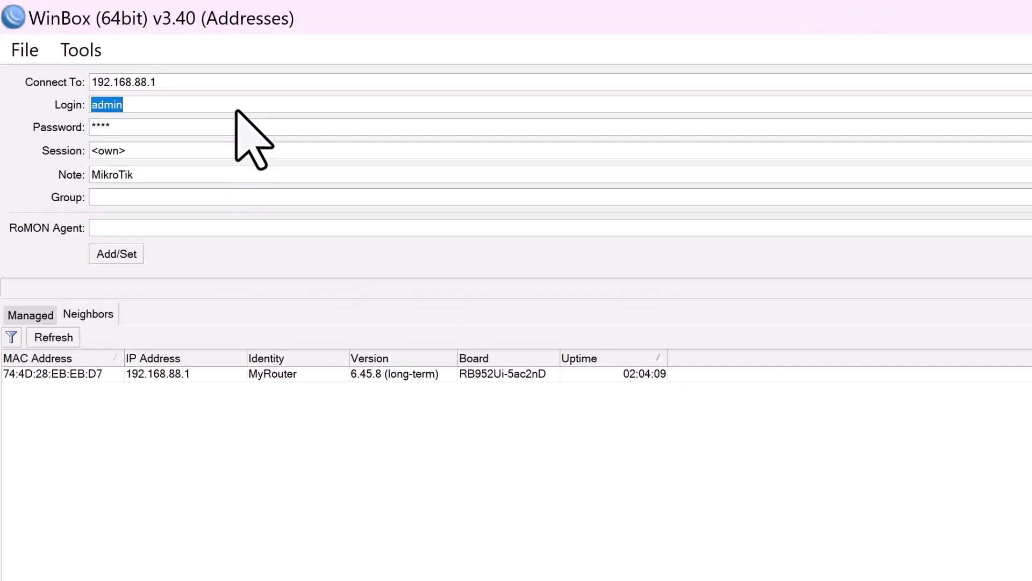
text(Alice)
key(Tab)
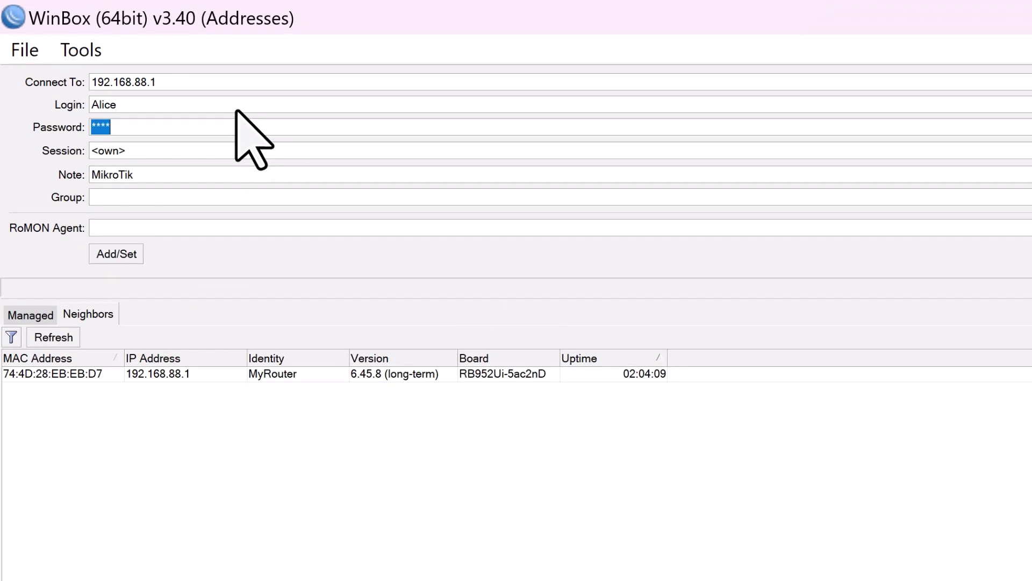
text(****)
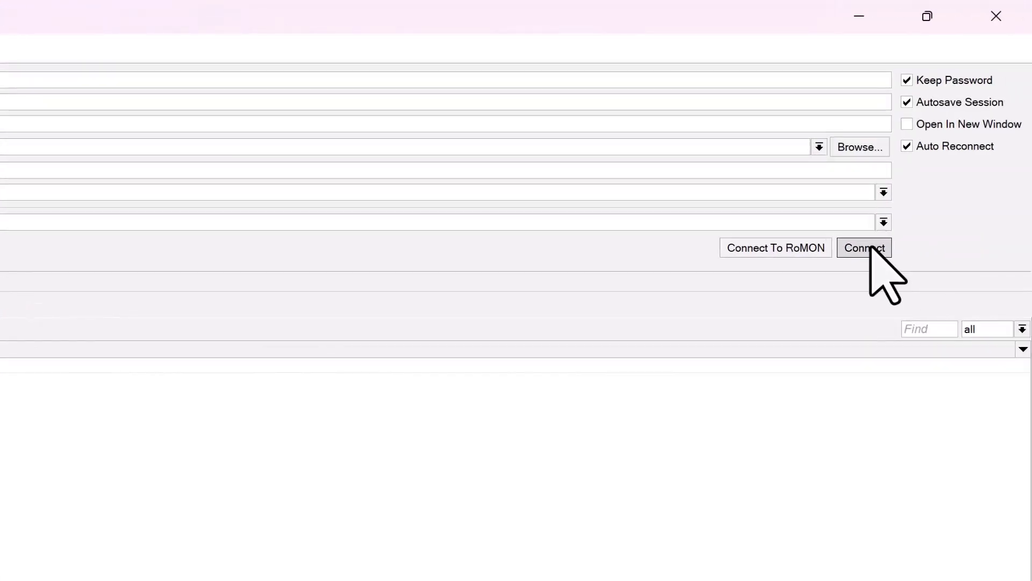
click(867, 248)
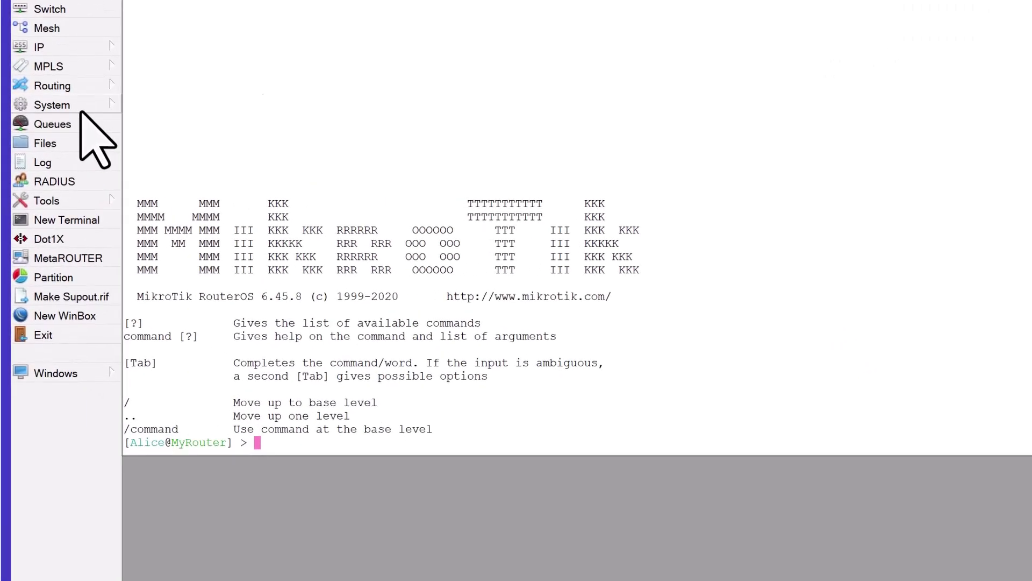
Disable the system default admin account in the router's user list.
click(81, 108)
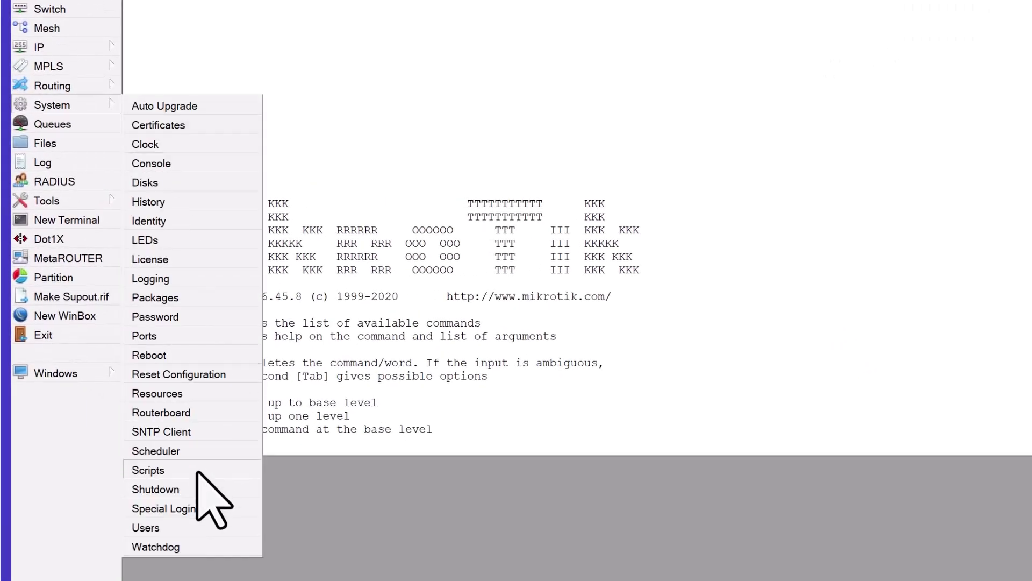
click(210, 529)
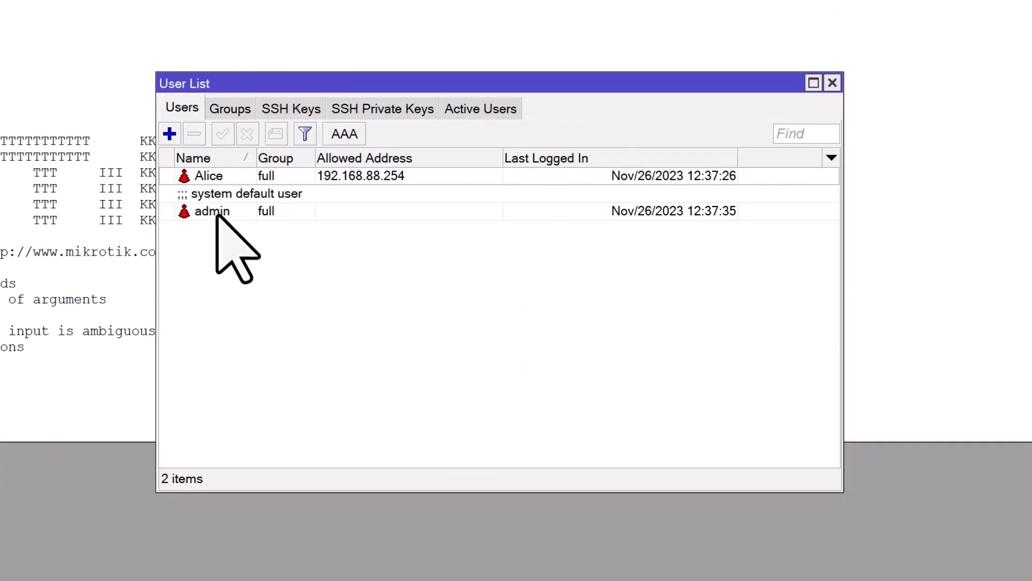
click(656, 262)
click(243, 142)
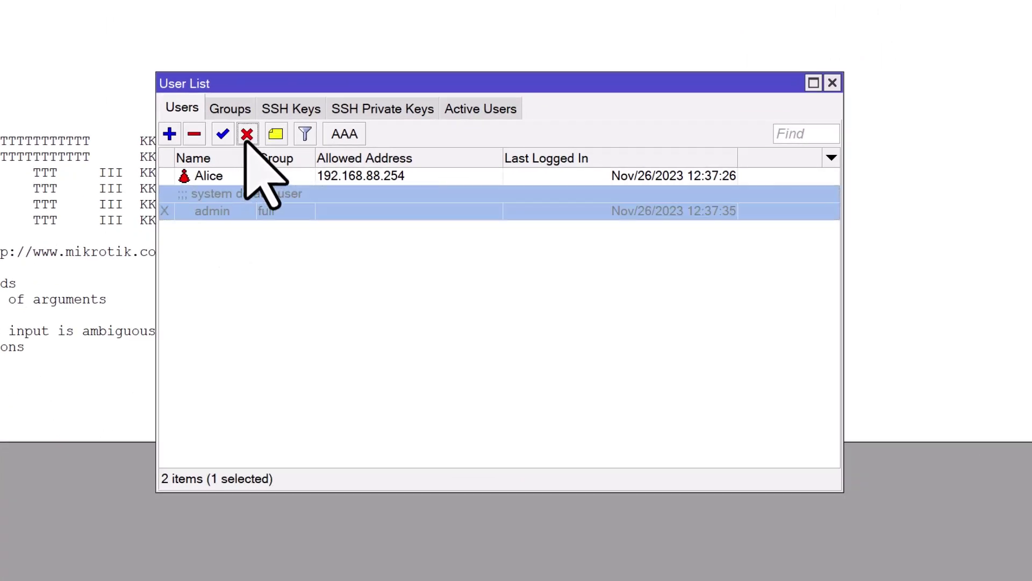
click(354, 273)
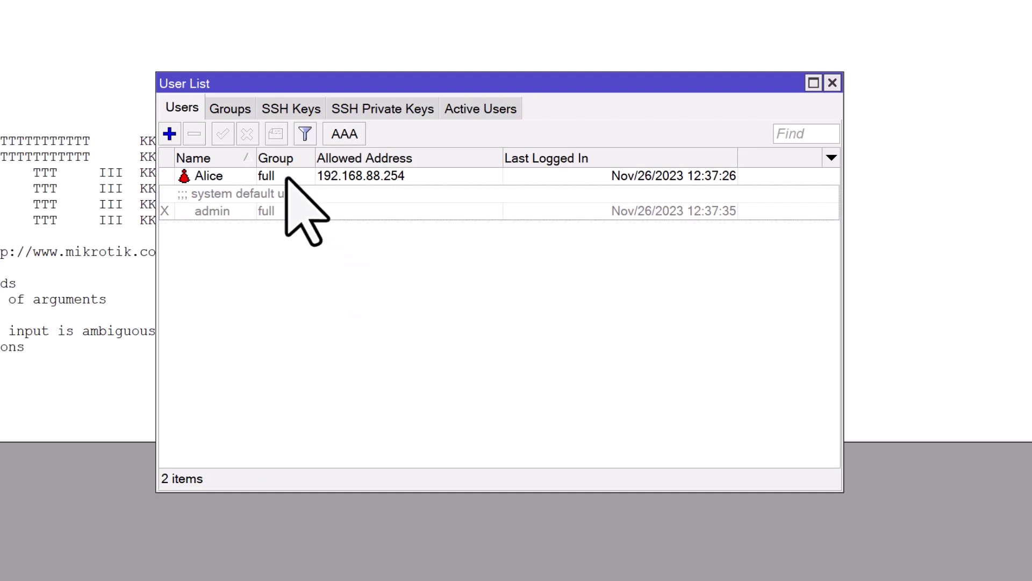
Create a user group named helpdesk with only the local, read and reboot policies.
click(237, 113)
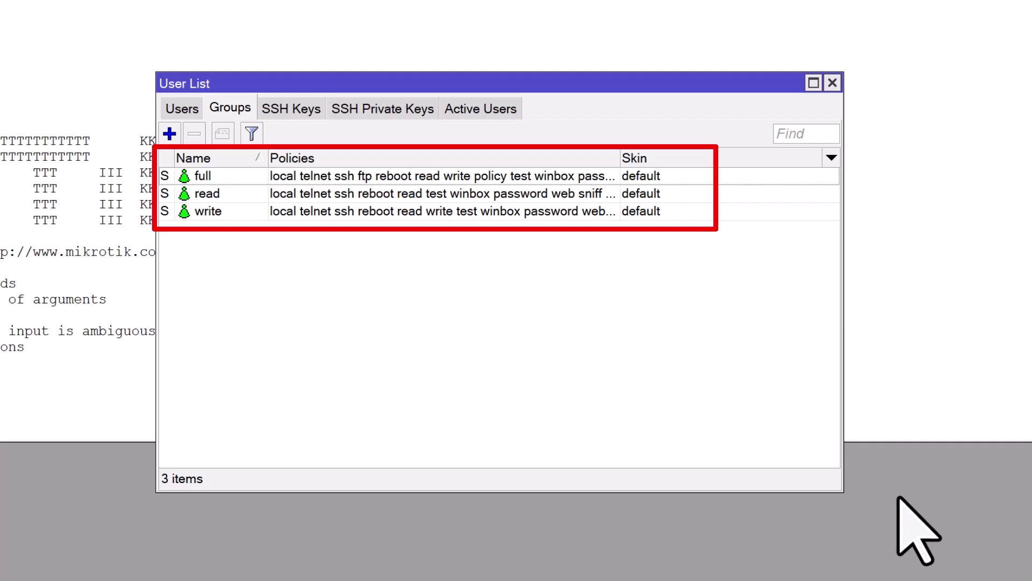
click(169, 133)
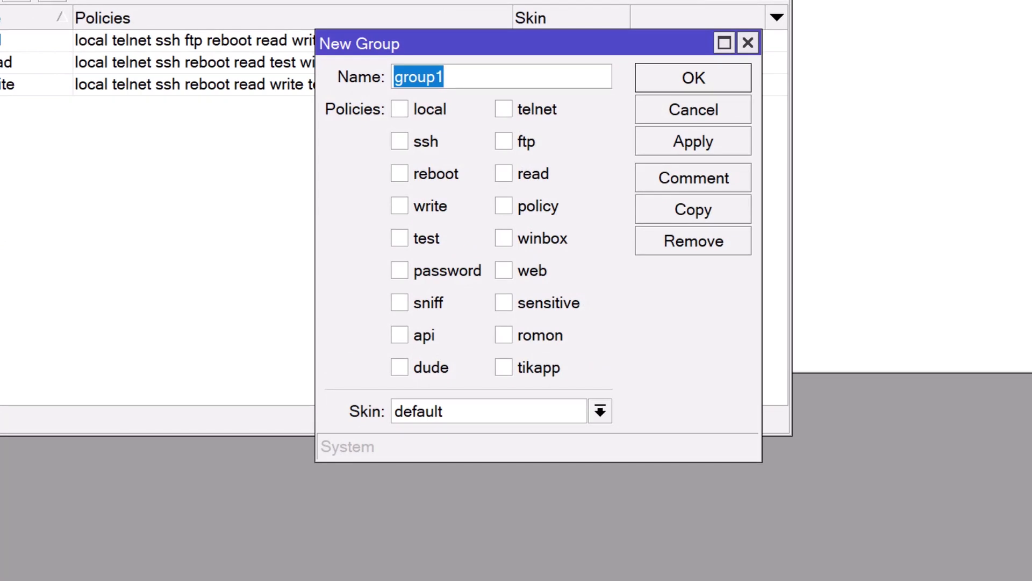
text(helpde)
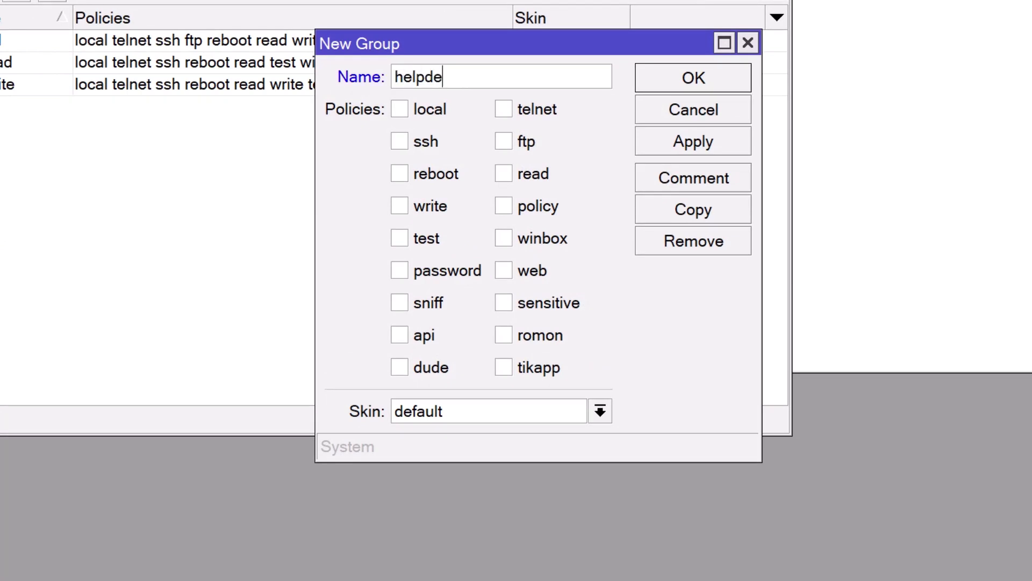
text(sk)
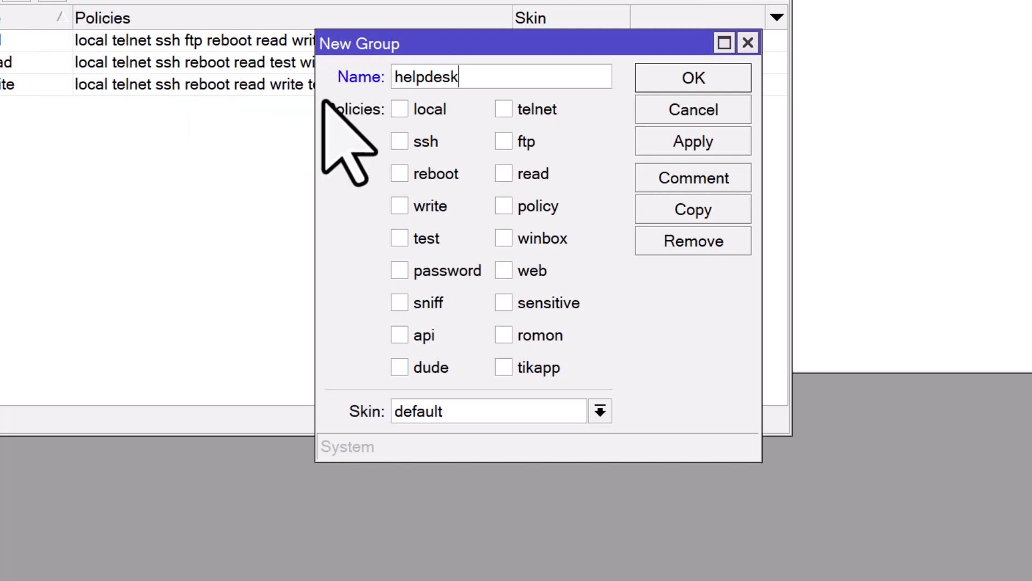
click(399, 111)
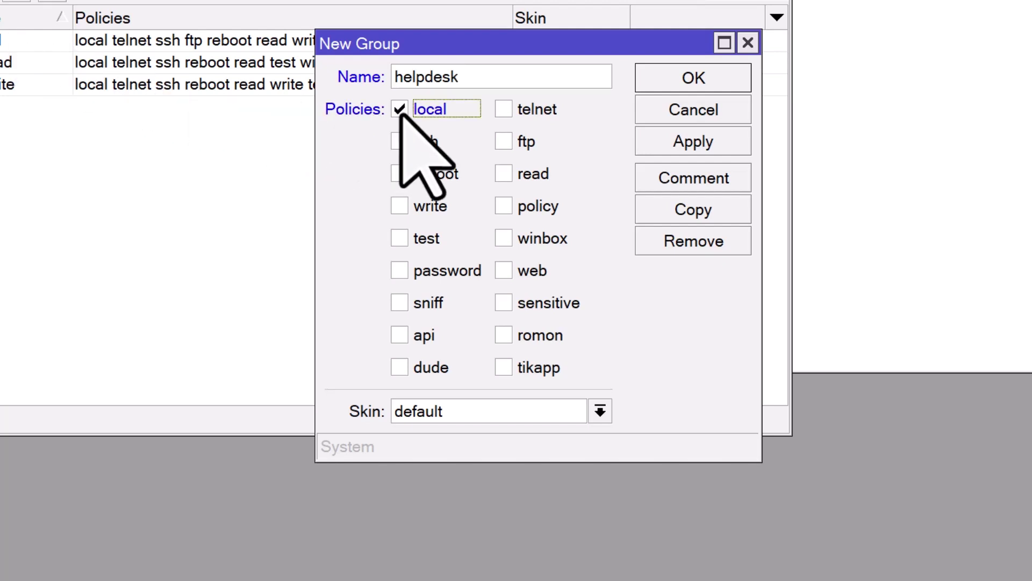
click(504, 173)
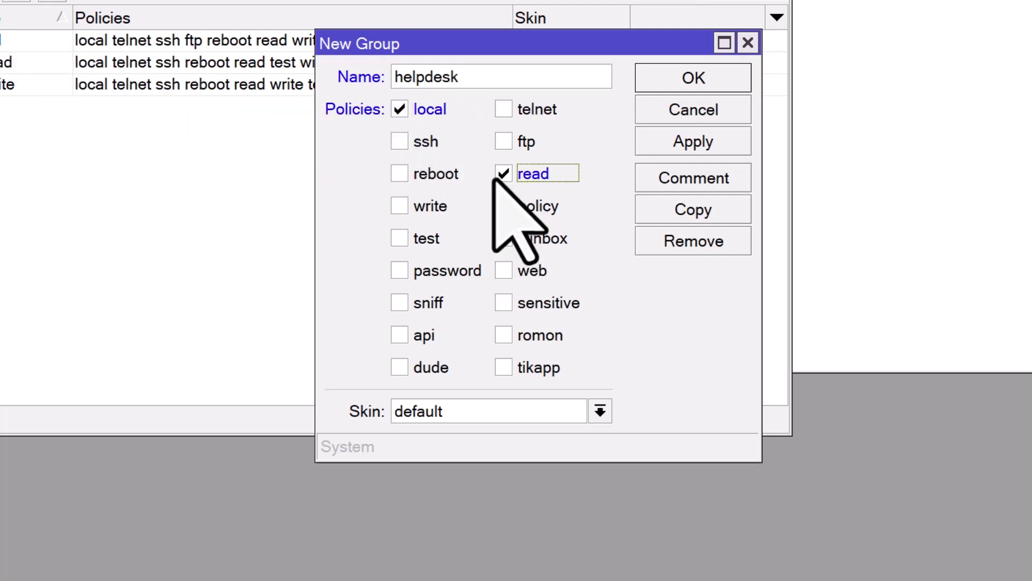
click(407, 172)
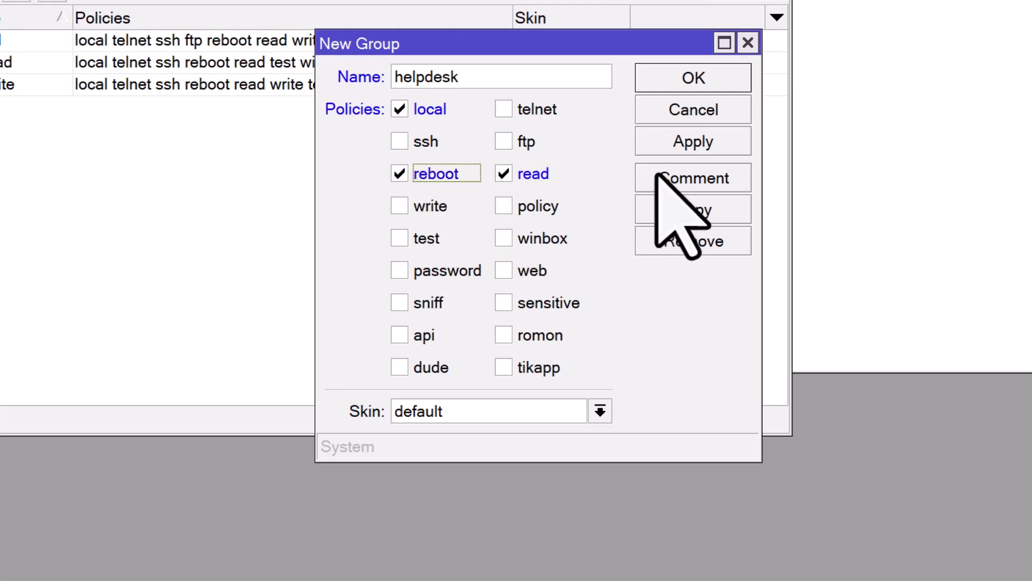
click(708, 140)
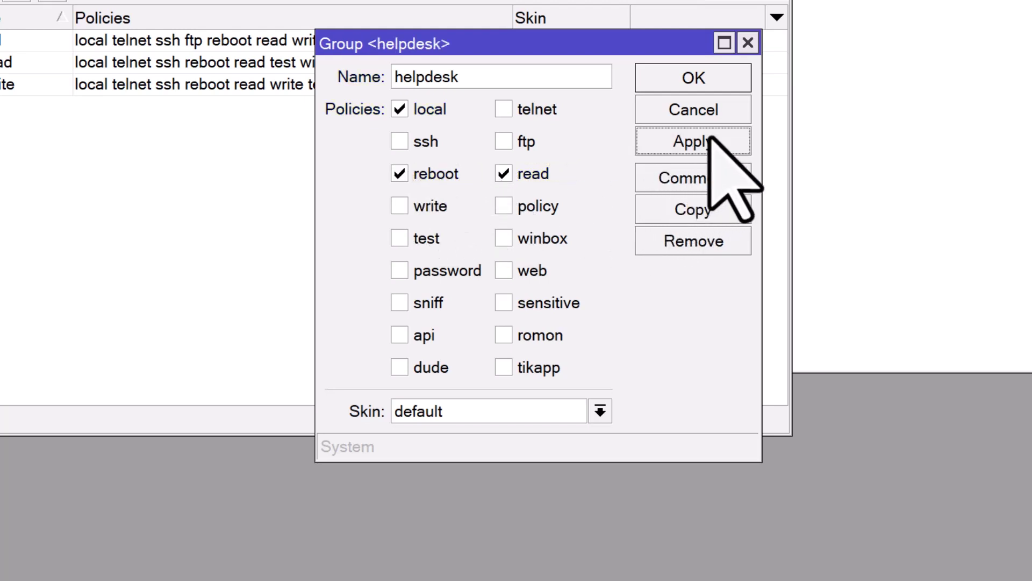
click(709, 83)
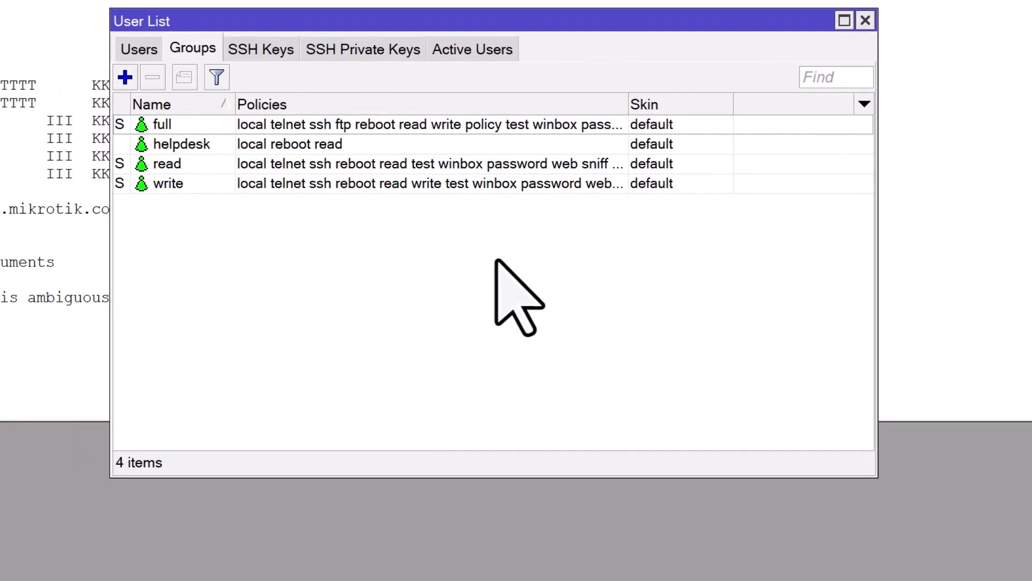
Remove the sensitive policy from the read user group and save the group.
double_click(430, 166)
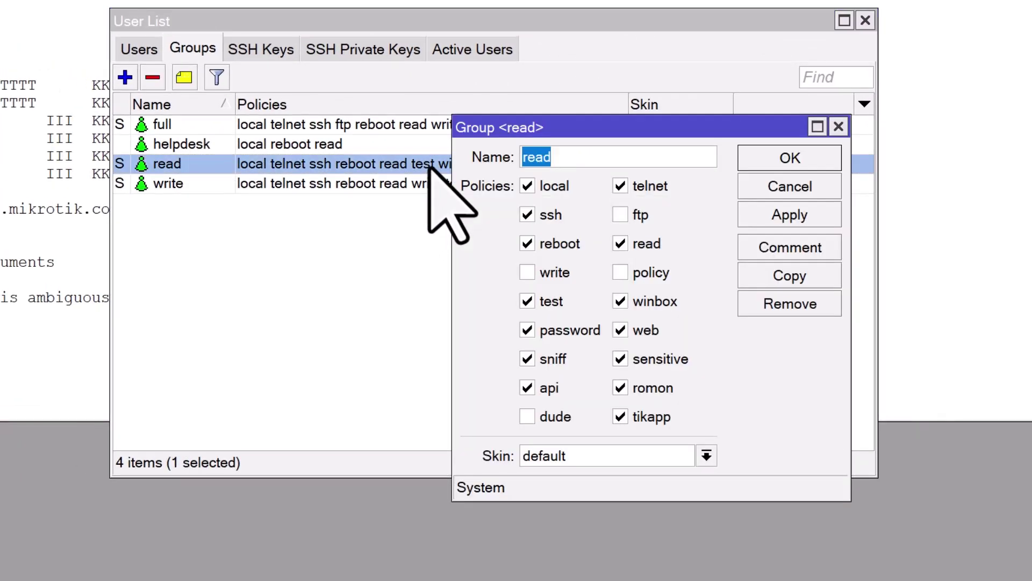
click(620, 359)
click(833, 211)
click(830, 156)
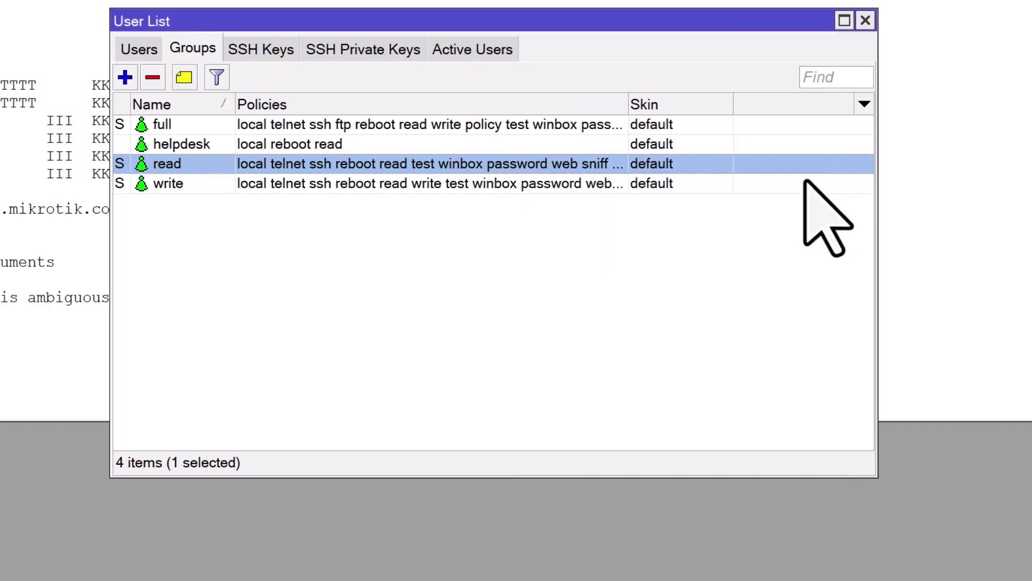
click(720, 235)
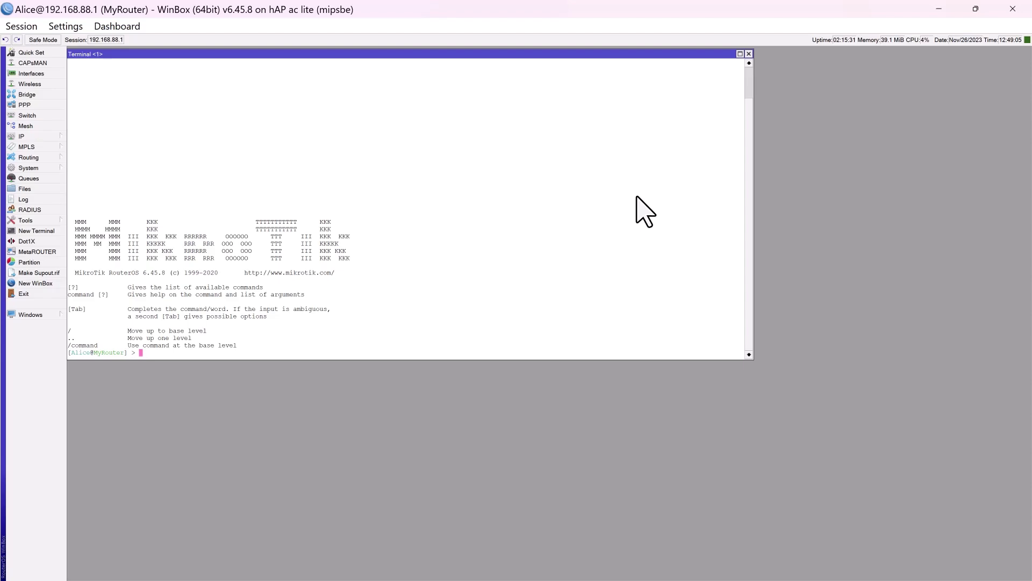
Disable the telnet service in the router's IP service list.
click(51, 137)
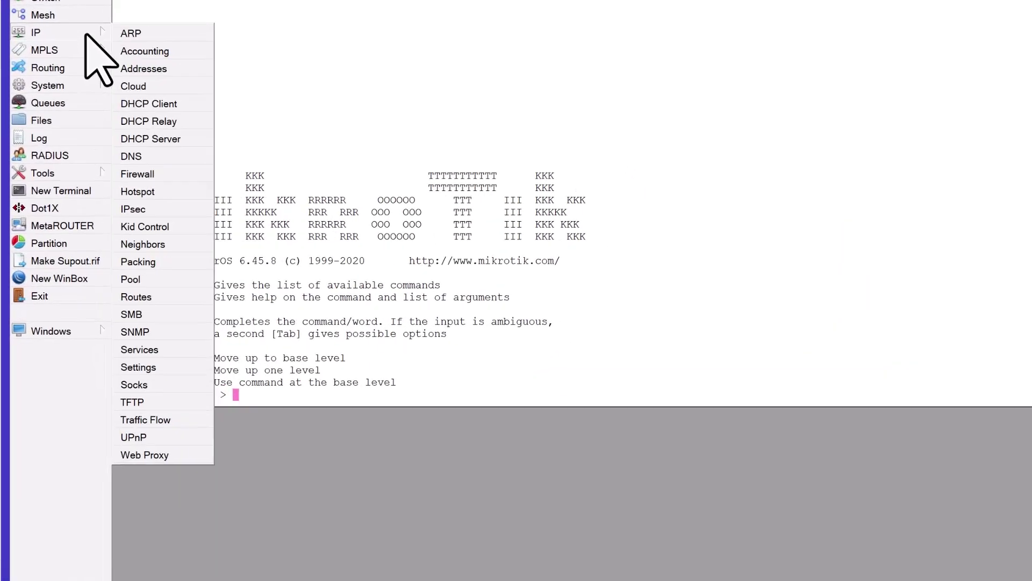
click(138, 349)
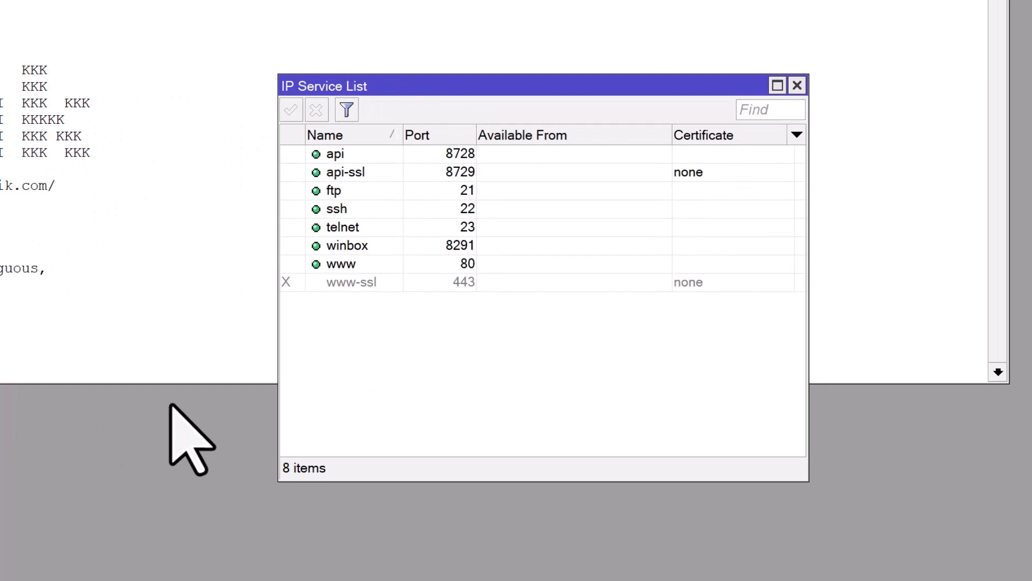
click(377, 228)
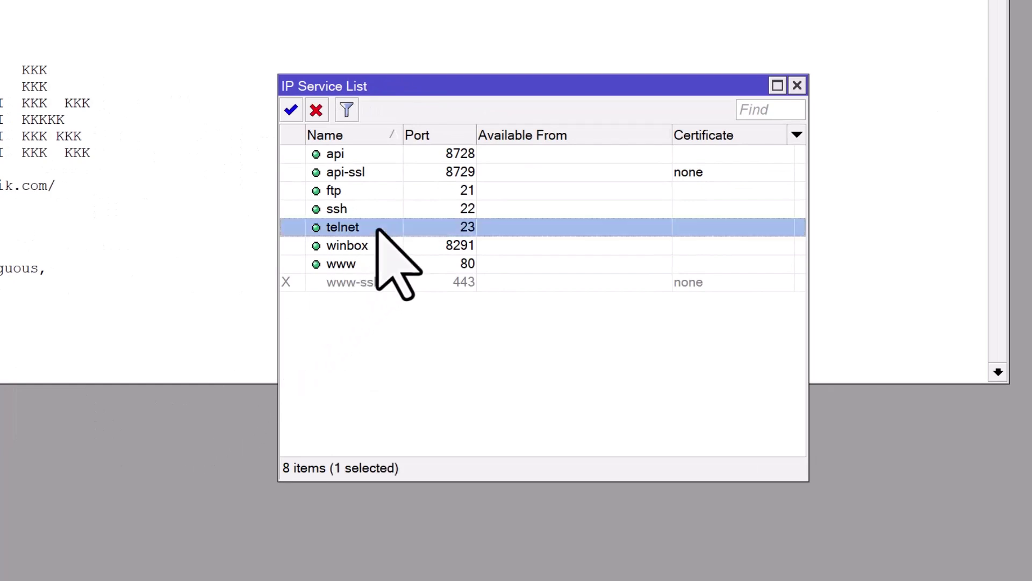
click(312, 108)
click(383, 328)
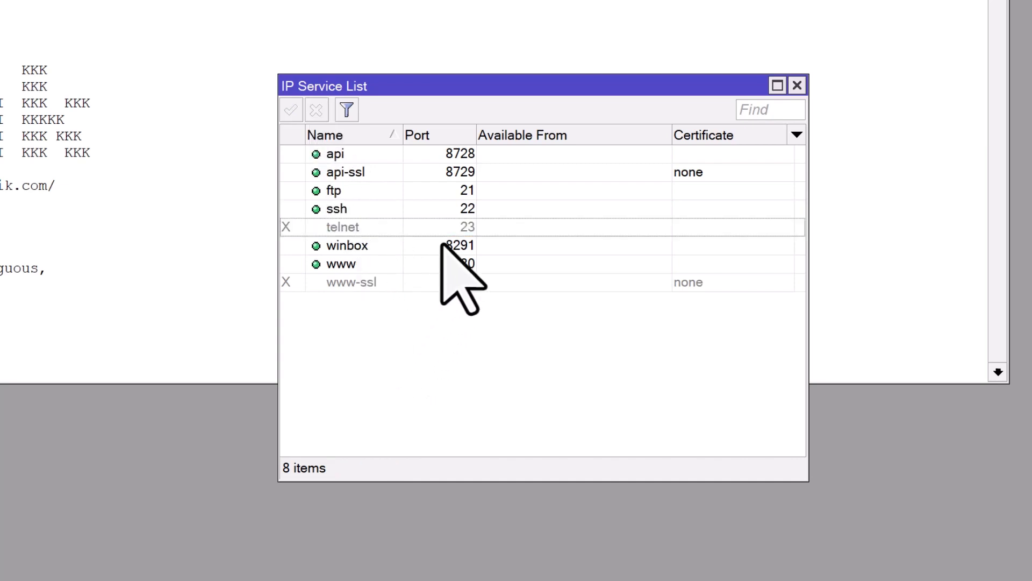
Set the ssh service's port to 2222 in the IP service list.
double_click(458, 210)
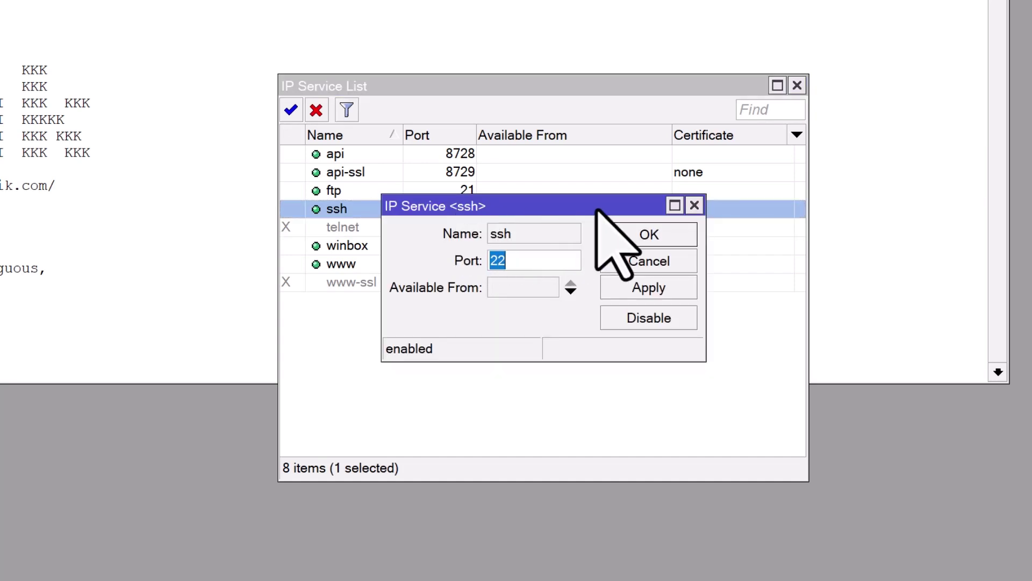
text(2222)
click(690, 237)
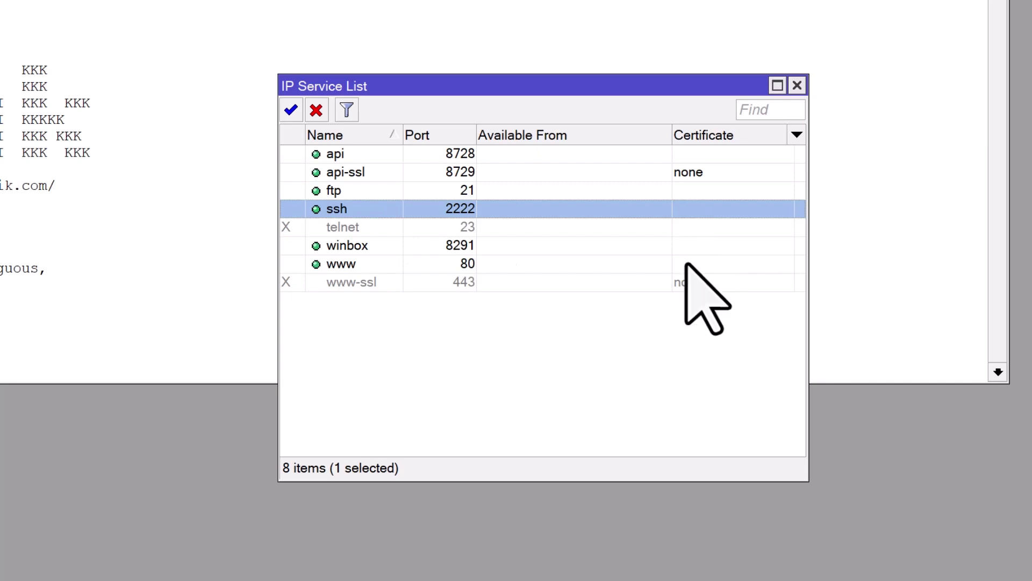
click(603, 371)
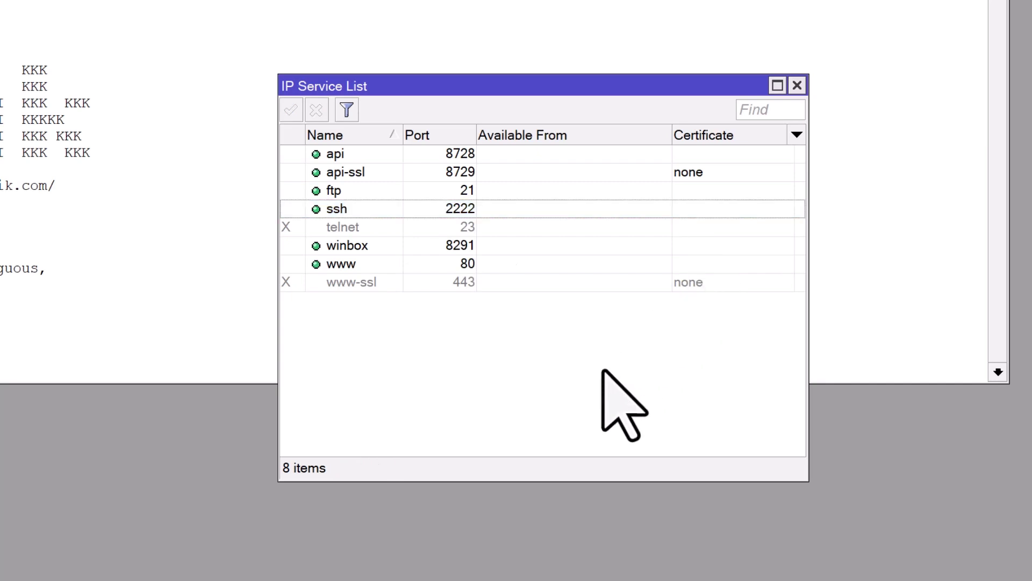